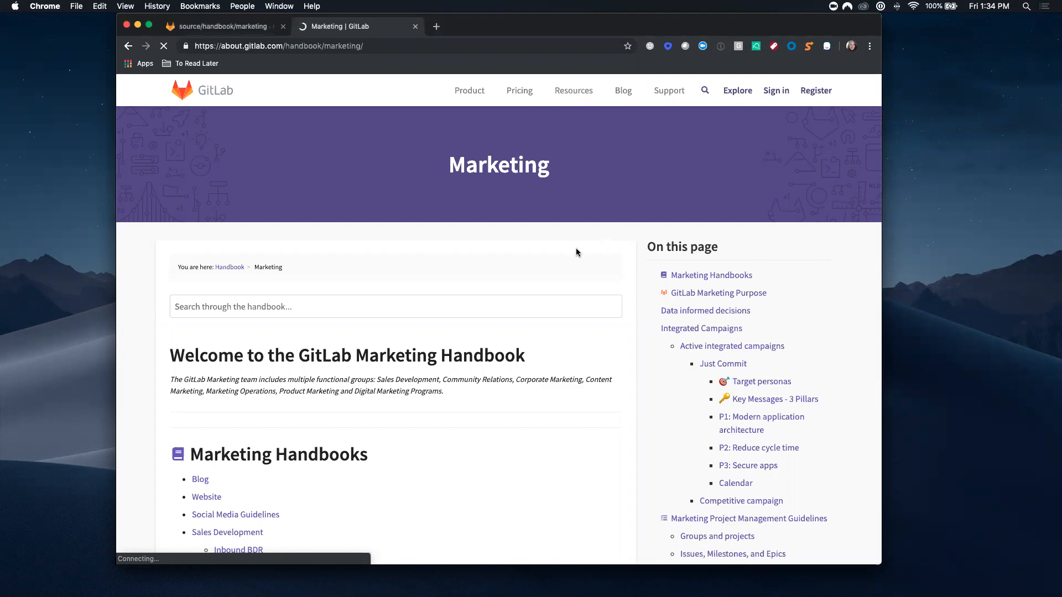
- Open the source file of the Marketing handbook page, index.html.md, in the single-file editor
{"action": "scroll", "coordinate": [576, 250], "scroll_direction": "down", "scroll_amount": 20}
{"action": "scroll", "coordinate": [575, 250], "scroll_direction": "down", "scroll_amount": 20}
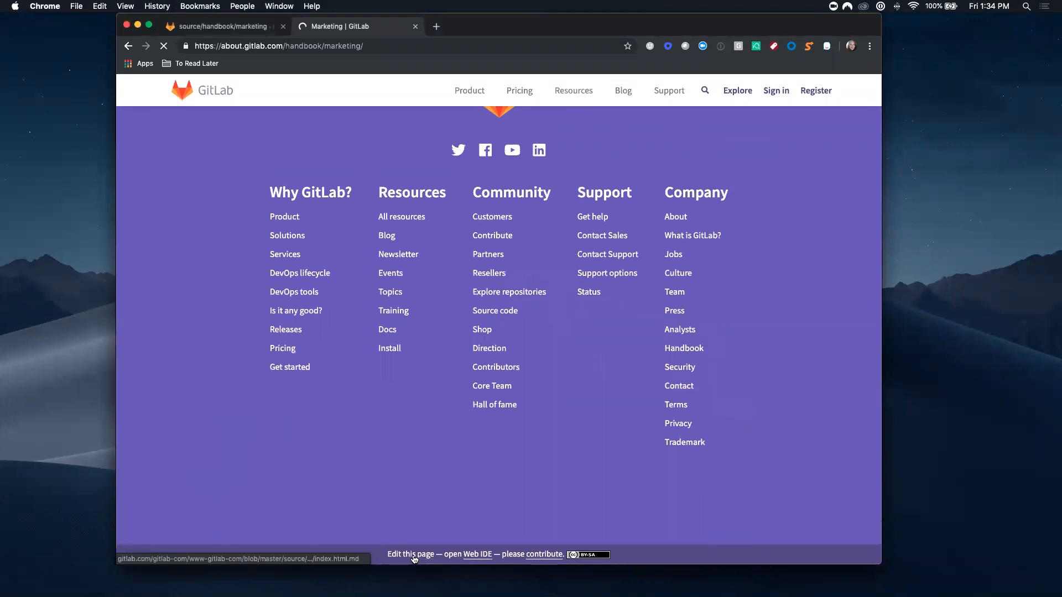
{"action": "left_click", "coordinate": [414, 557]}
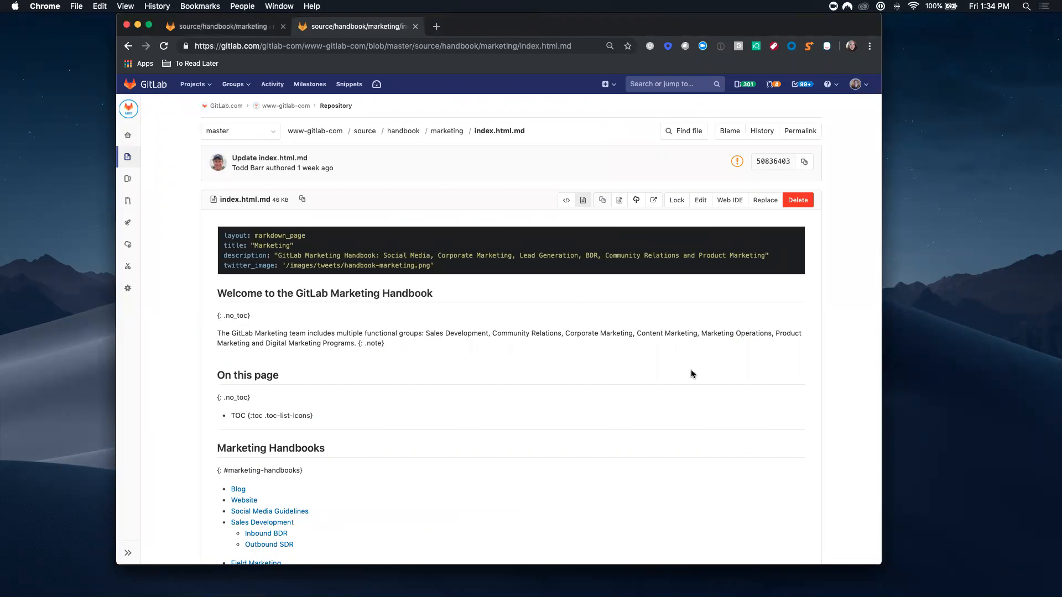
{"action": "left_click", "coordinate": [704, 200]}
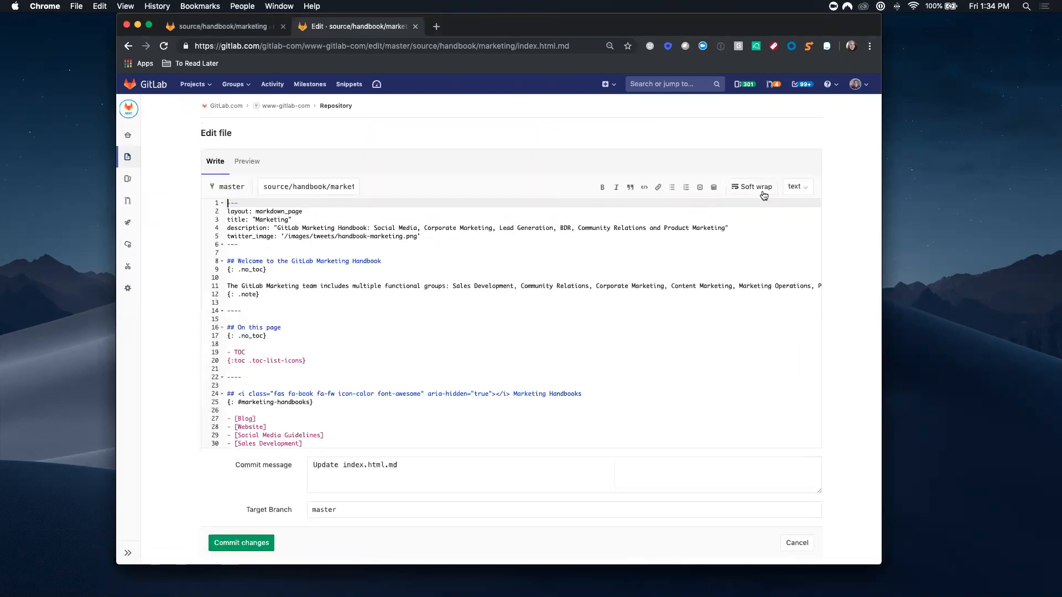
- Turn on soft wrap in the file editor, comparing the long lines with and without wrapping
{"action": "left_click", "coordinate": [755, 188]}
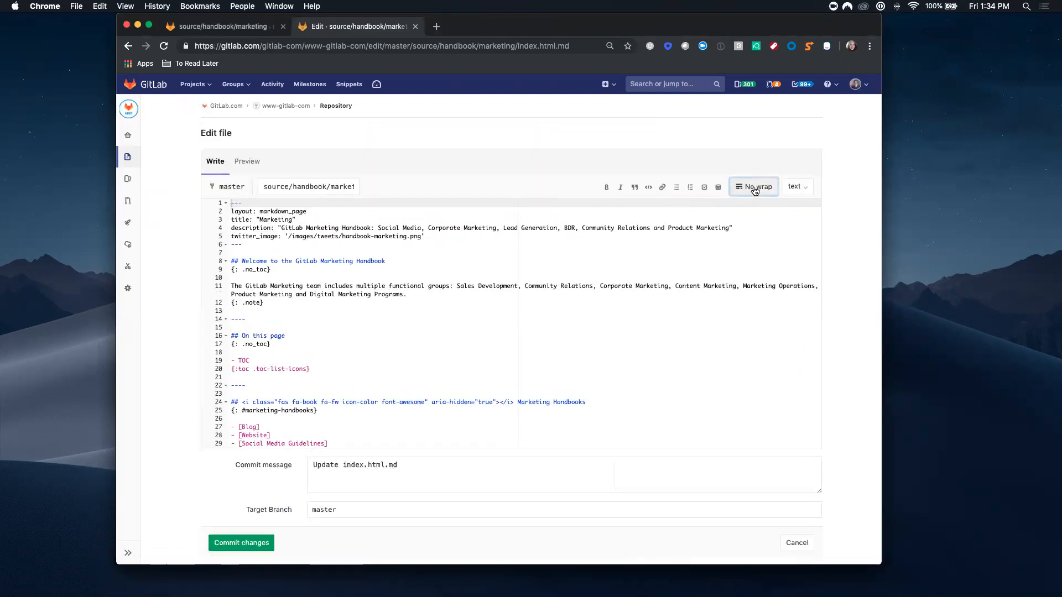
{"action": "left_click", "coordinate": [755, 188]}
{"action": "scroll", "coordinate": [744, 282], "scroll_direction": "right", "scroll_amount": 10}
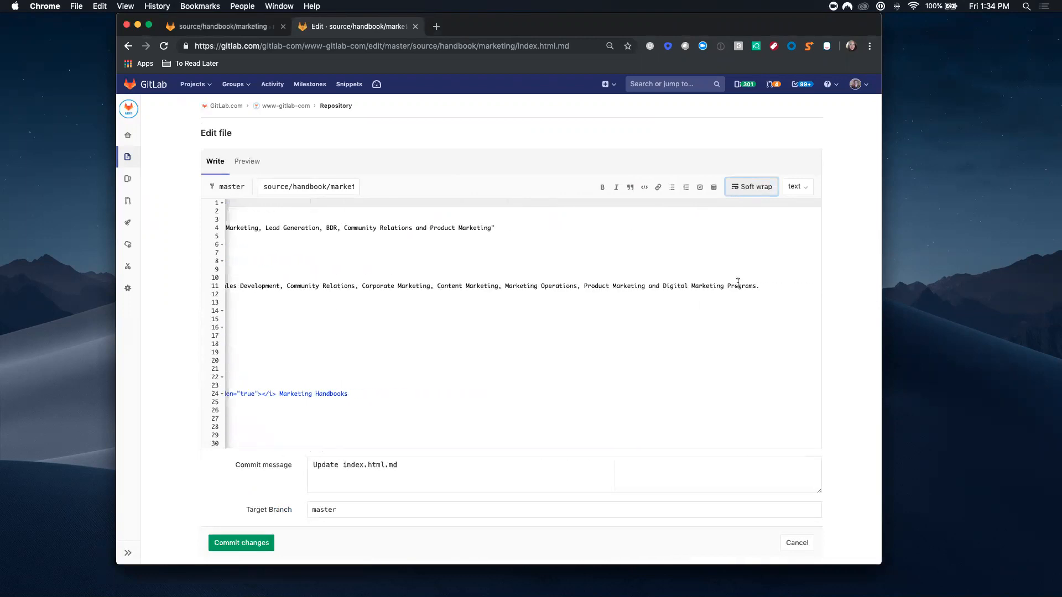
{"action": "scroll", "coordinate": [737, 283], "scroll_direction": "left", "scroll_amount": 10}
{"action": "scroll", "coordinate": [750, 282], "scroll_direction": "right", "scroll_amount": 10}
{"action": "scroll", "coordinate": [755, 282], "scroll_direction": "left", "scroll_amount": 10}
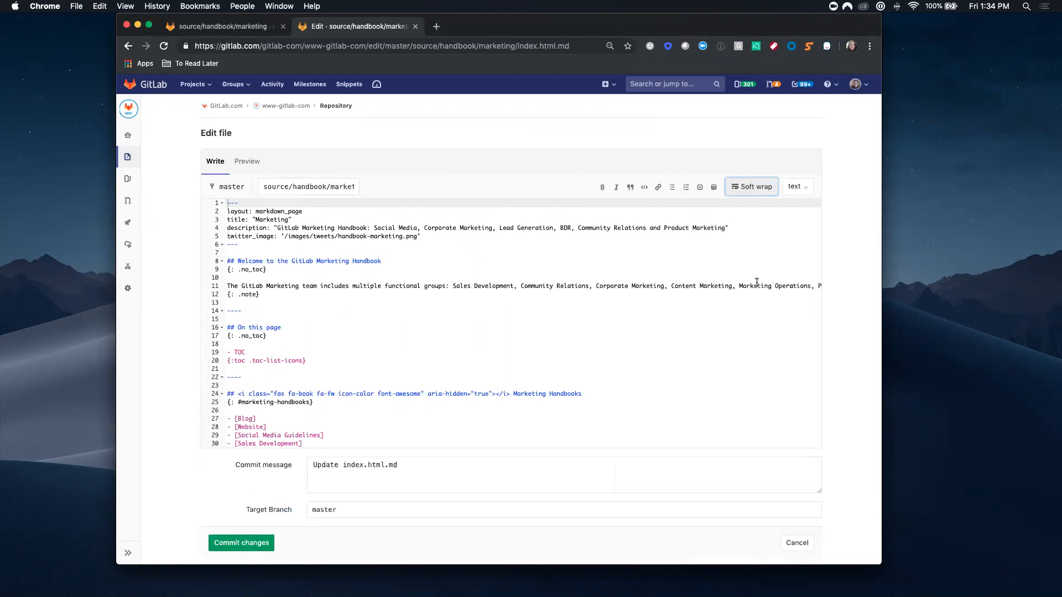
{"action": "left_click", "coordinate": [752, 188]}
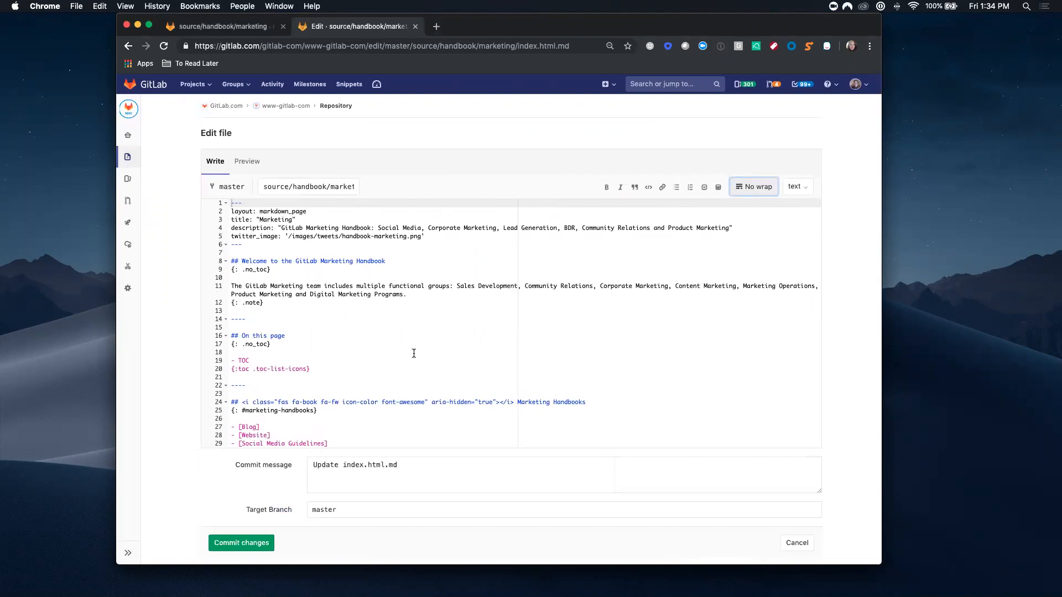
- Change the #Marketing channel name to lowercase #marketing in the Marketing chat channel list
{"action": "scroll", "coordinate": [414, 353], "scroll_direction": "down", "scroll_amount": 8}
{"action": "scroll", "coordinate": [414, 353], "scroll_direction": "down", "scroll_amount": 20}
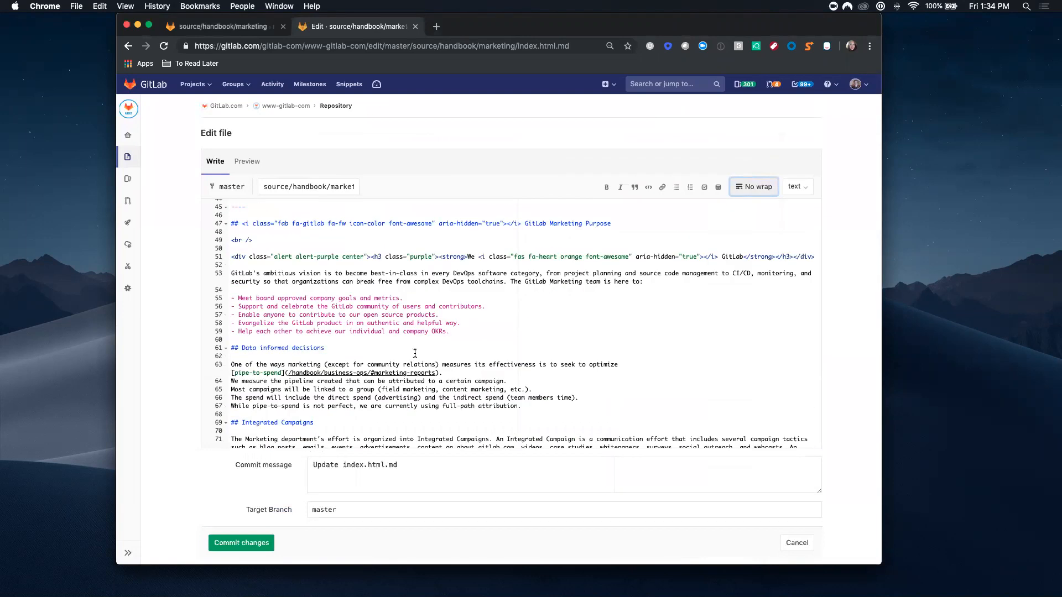
{"action": "scroll", "coordinate": [413, 353], "scroll_direction": "up", "scroll_amount": 10}
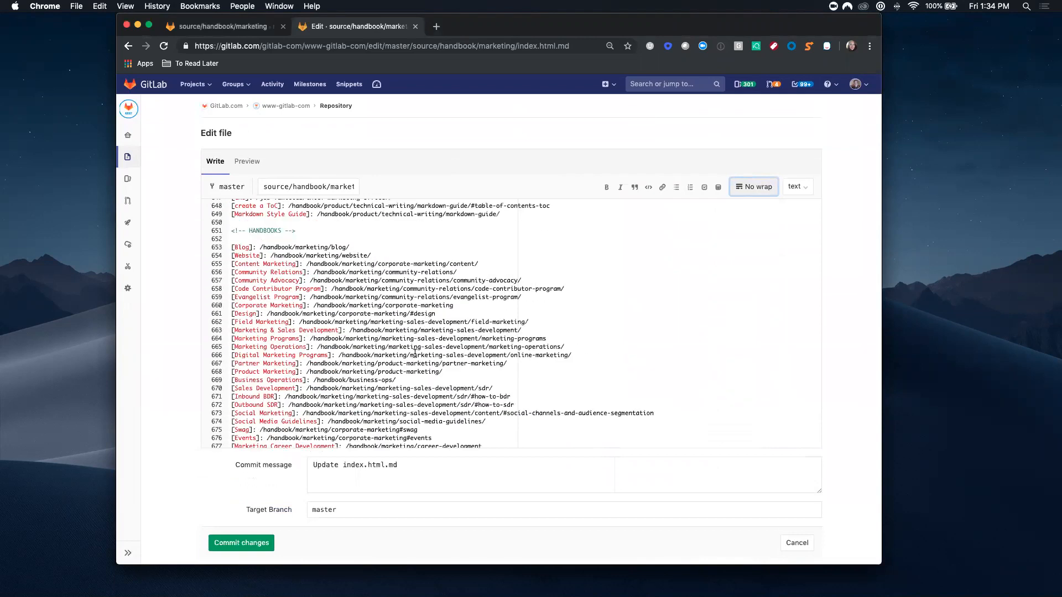
{"action": "scroll", "coordinate": [415, 353], "scroll_direction": "up", "scroll_amount": 2}
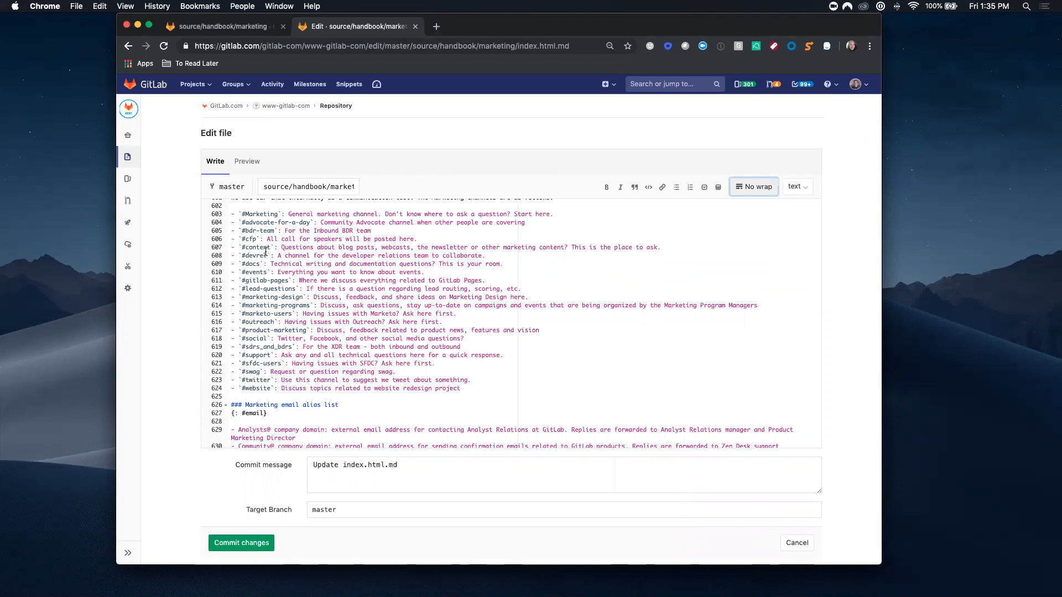
{"action": "scroll", "coordinate": [264, 254], "scroll_direction": "up", "scroll_amount": 1}
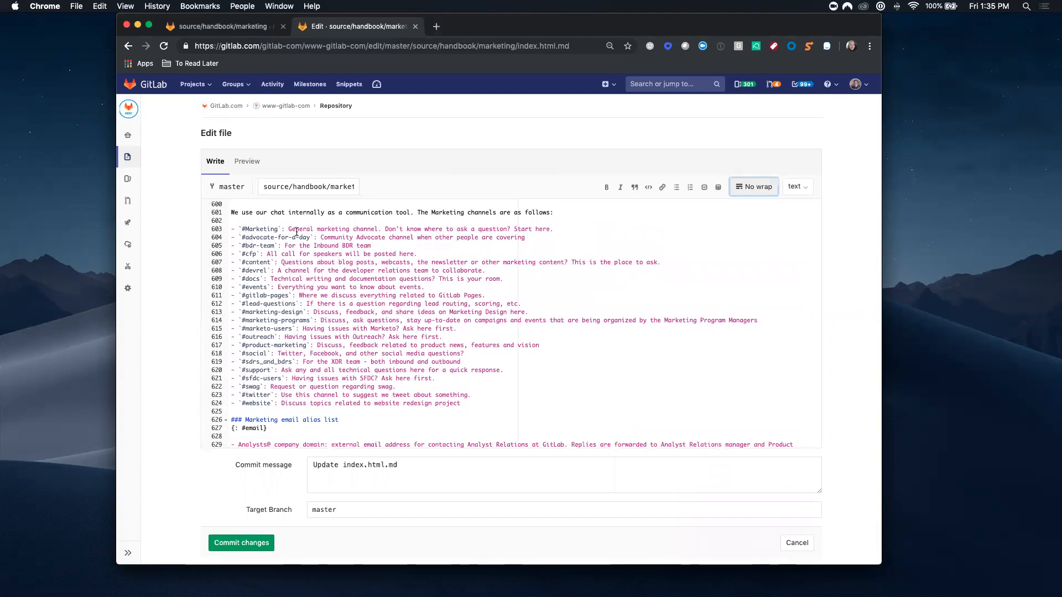
{"action": "left_click", "coordinate": [249, 228]}
{"action": "key", "text": "BackSpace"}
{"action": "type", "text": "m"}
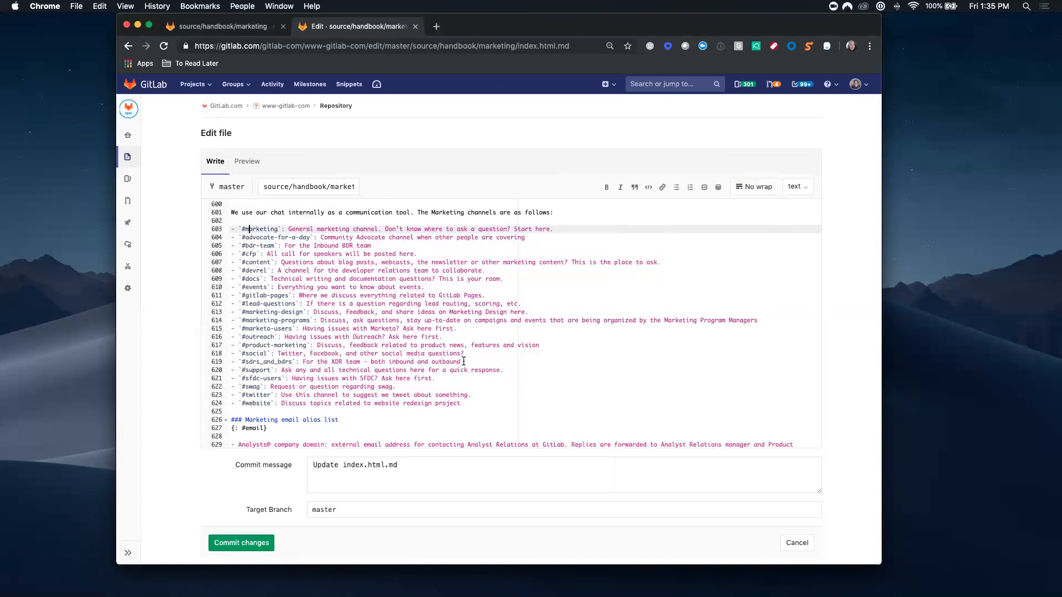
- Add a list item below #social reading "`#sdr-conversations`: place for XDR team brainstorm & sharing of ideas"
{"action": "left_click", "coordinate": [467, 353]}
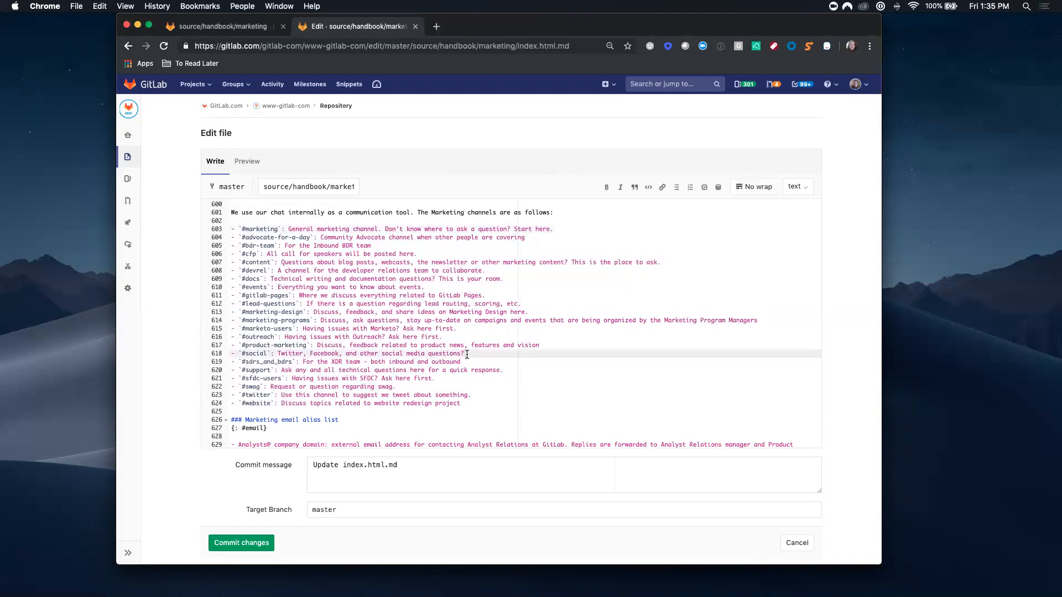
{"action": "key", "text": "Return"}
{"action": "type", "text": "`"}
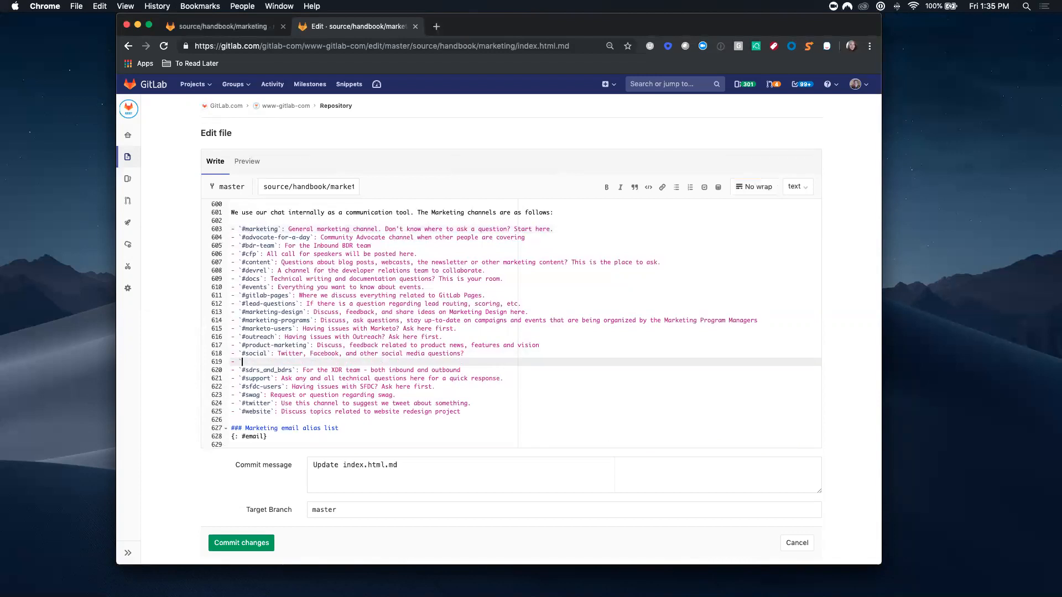
{"action": "type", "text": "#sdr-conversations`: place for XDR team brainsto"}
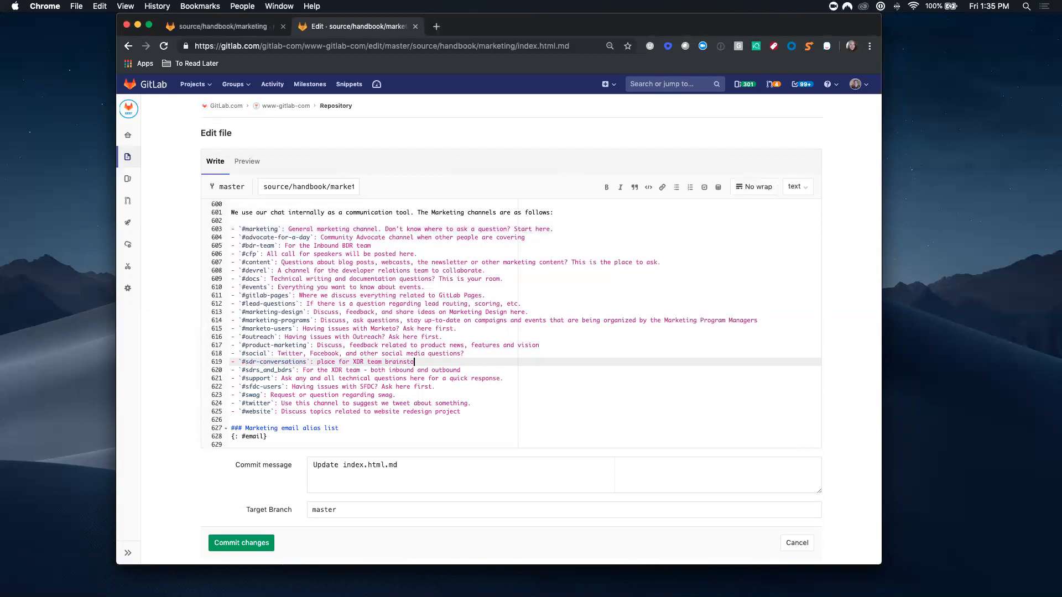
{"action": "type", "text": "rm & sharing of ideas"}
- Commit the changes with the message "update slack channel list" to the new branch mktgops-updateslack, starting a new merge request
{"action": "left_click_drag", "start_coordinate": [312, 464], "coordinate": [457, 476]}
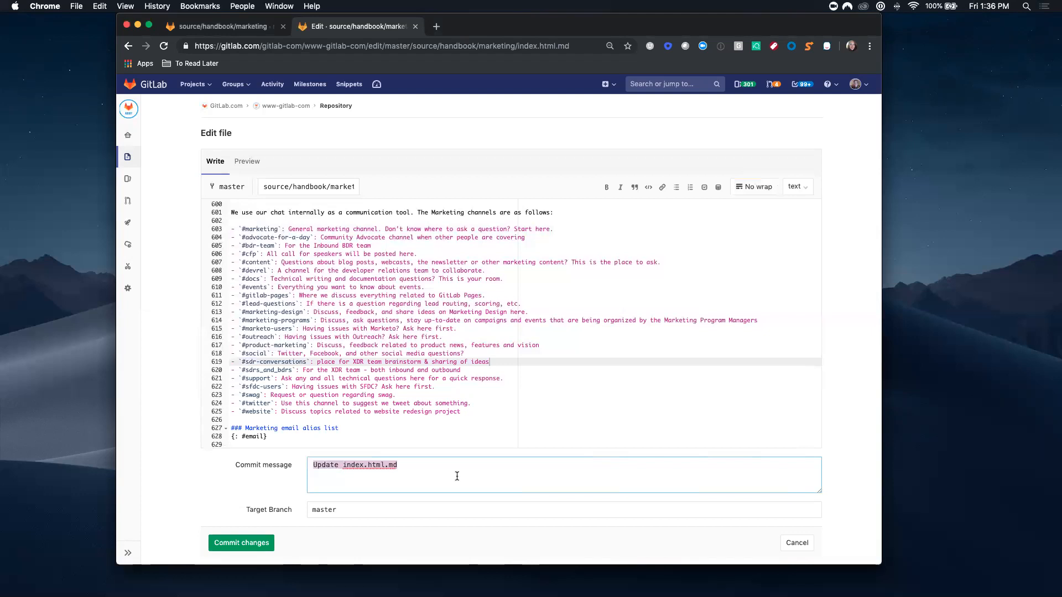
{"action": "type", "text": "update slack channel list"}
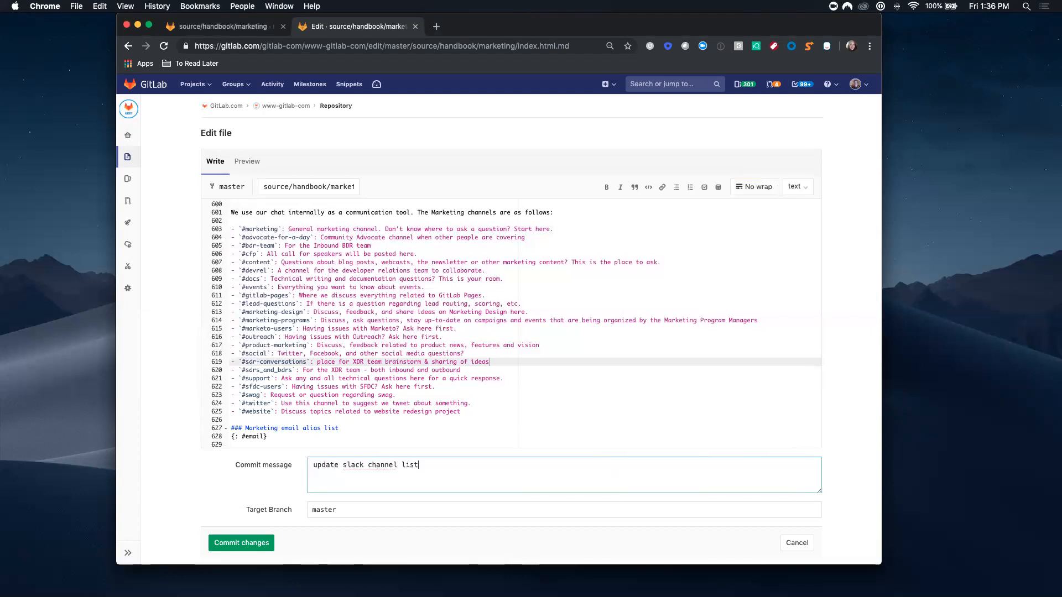
{"action": "key", "text": "Tab"}
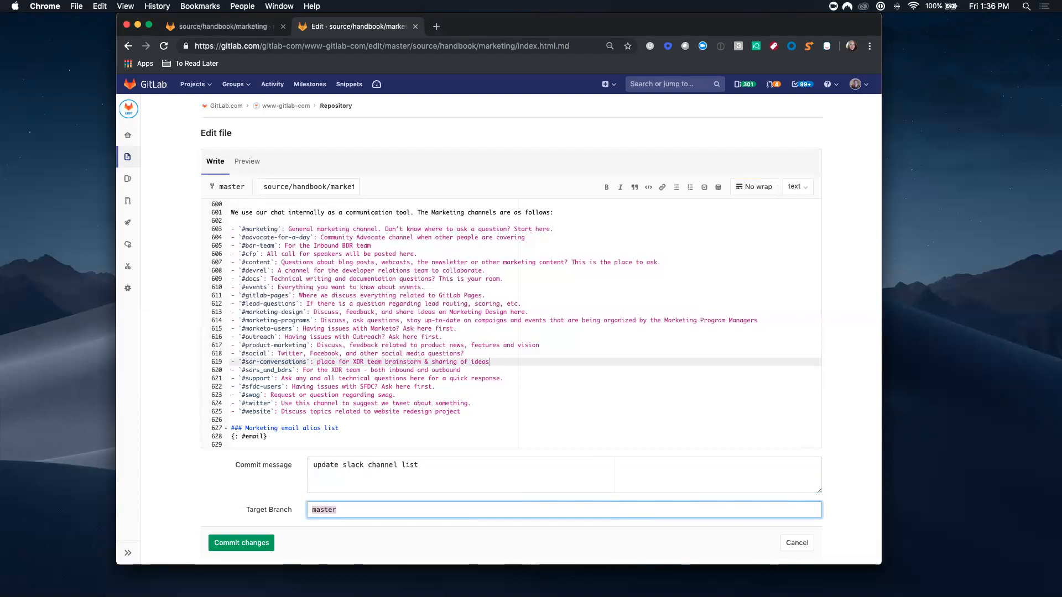
{"action": "type", "text": "mktgops-"}
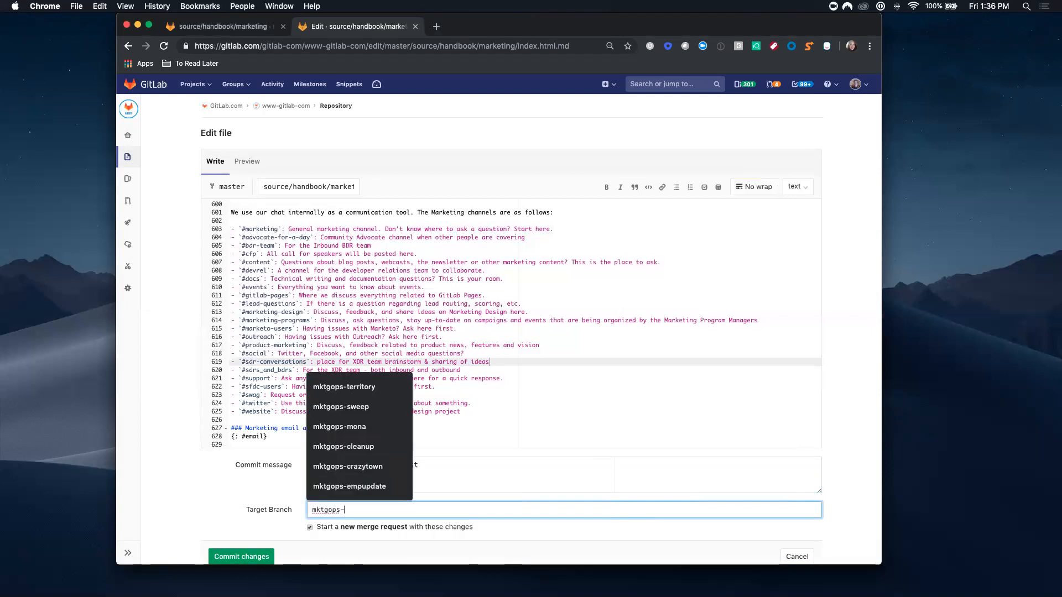
{"action": "type", "text": "sla"}
{"action": "key", "text": "BackSpace"}
{"action": "key", "text": "BackSpace"}
{"action": "key", "text": "BackSpace"}
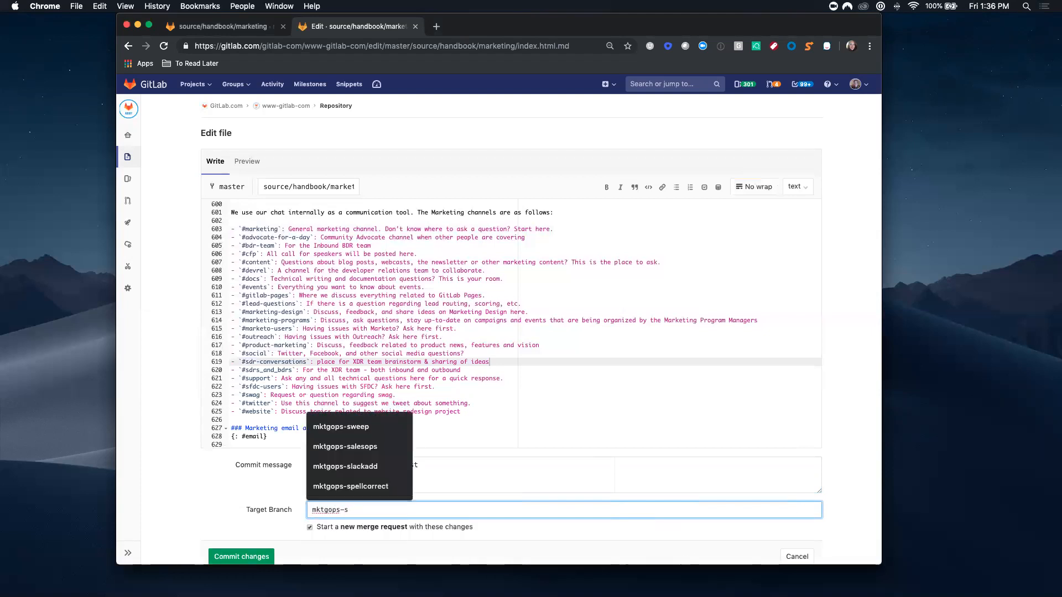
{"action": "type", "text": "updateslack"}
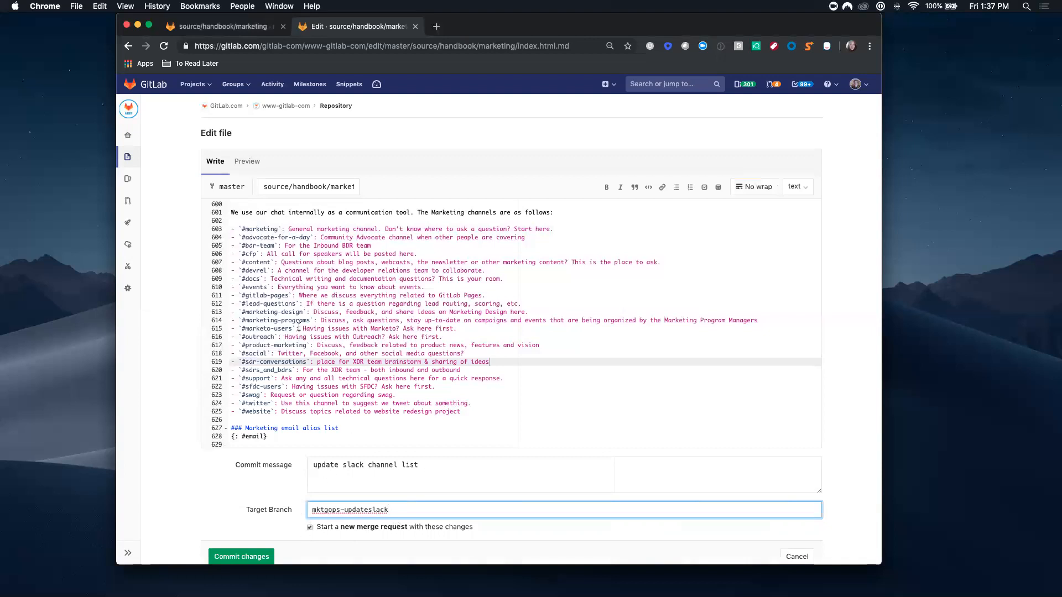
{"action": "scroll", "coordinate": [235, 556], "scroll_direction": "down", "scroll_amount": 1}
{"action": "left_click", "coordinate": [235, 556]}
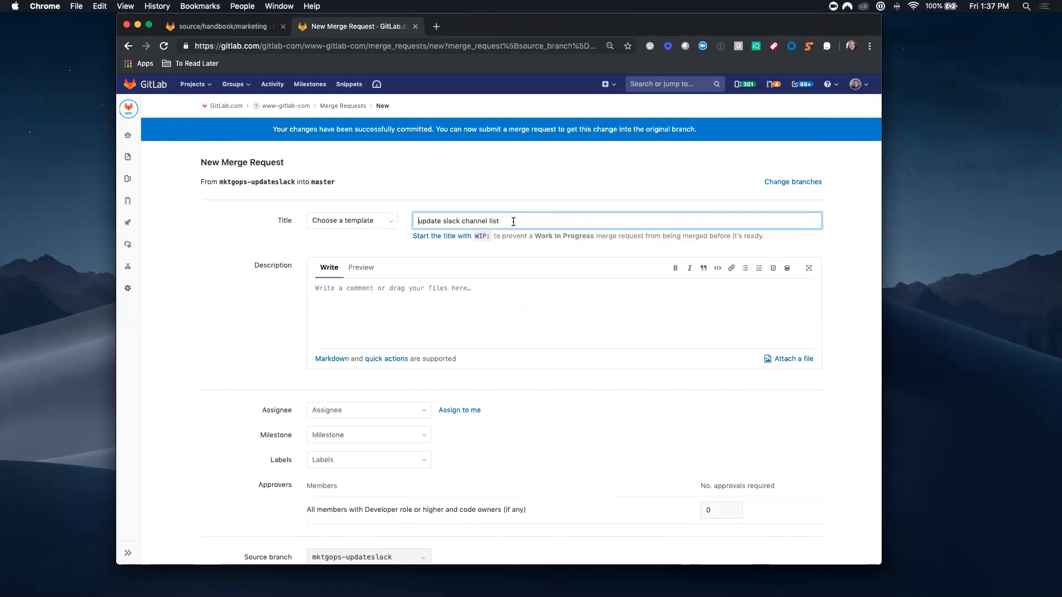
{"action": "left_click", "coordinate": [340, 310]}
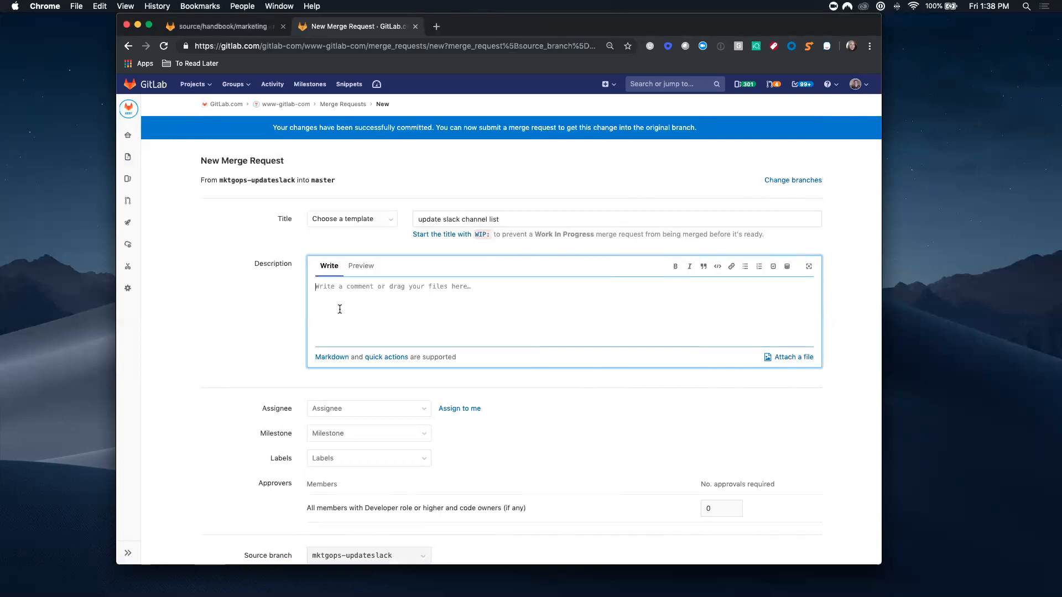
{"action": "type", "text": "@nla"}
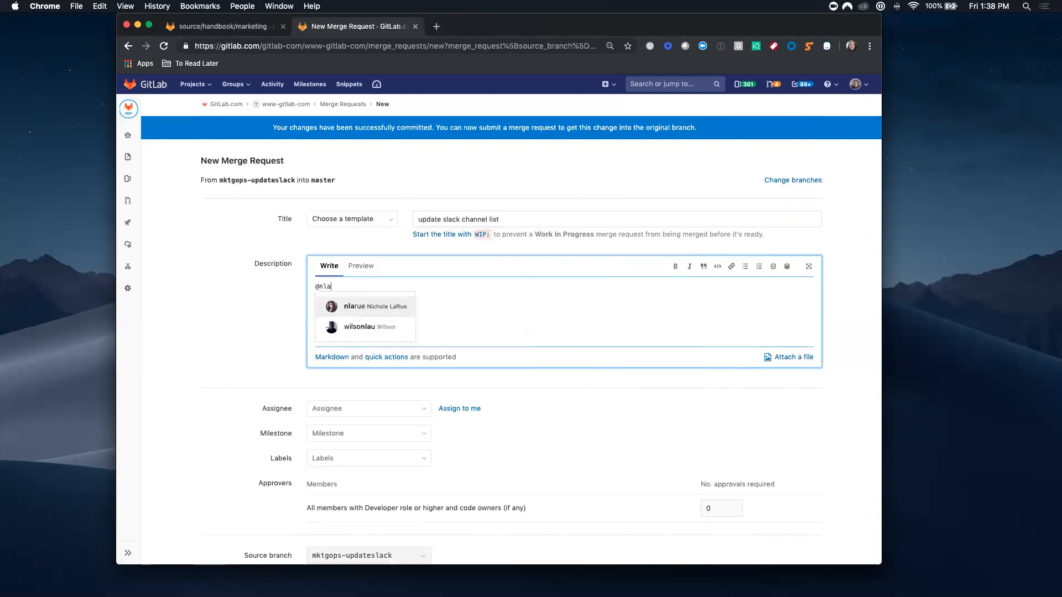
{"action": "key", "text": "Return"}
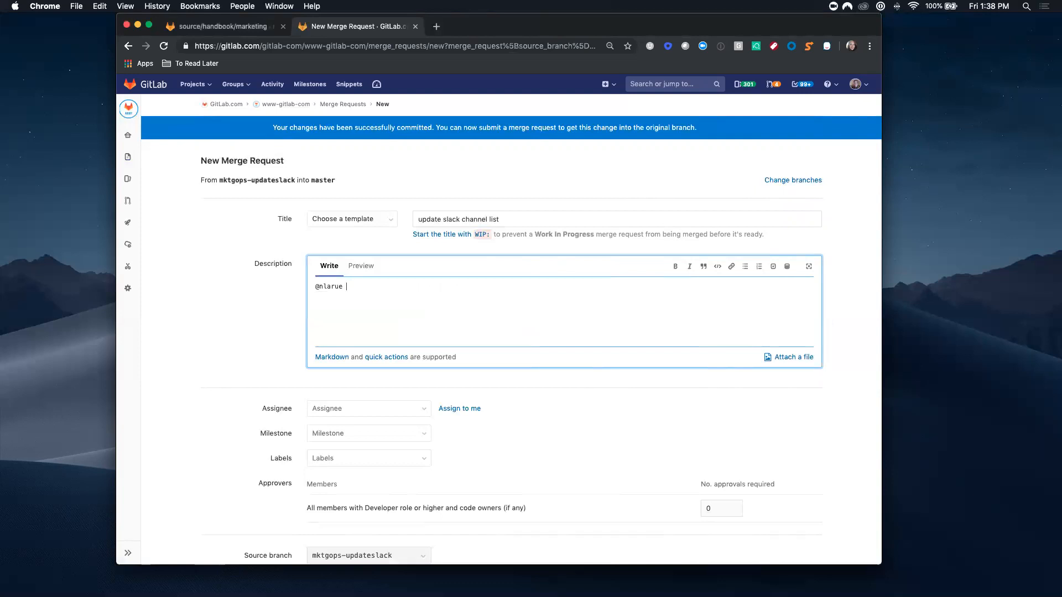
{"action": "key", "text": "BackSpace"}
{"action": "key", "text": "BackSpace"}
{"action": "key", "text": "BackSpace"}
{"action": "key", "text": "BackSpace"}
{"action": "key", "text": "BackSpace"}
{"action": "key", "text": "BackSpace"}
{"action": "key", "text": "BackSpace"}
{"action": "key", "text": "BackSpace"}
{"action": "left_click", "coordinate": [196, 369]}
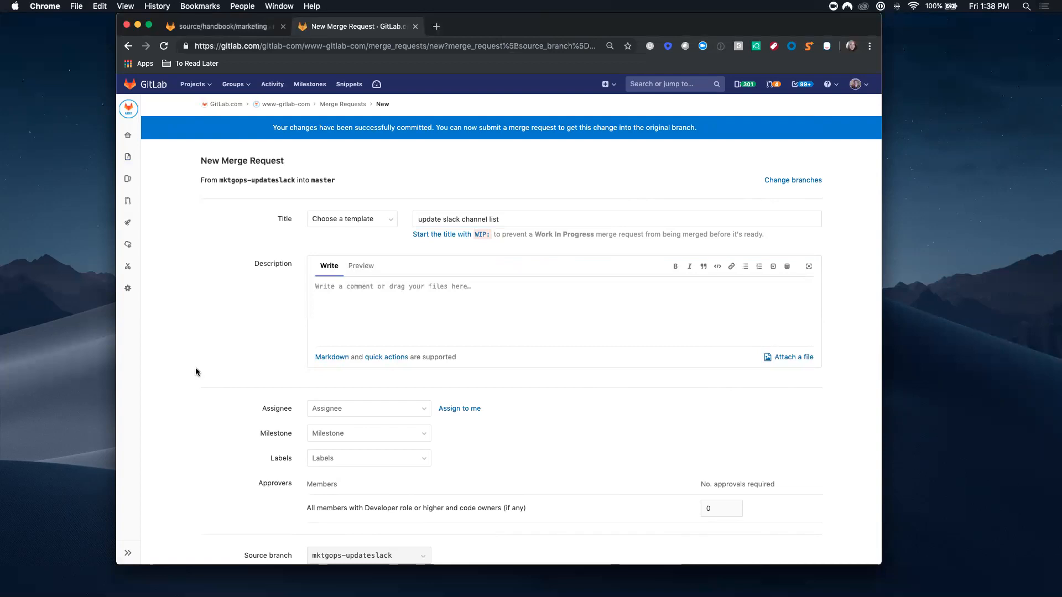
- Submit the merge request assigned to yourself and set it to merge when the pipeline succeeds
{"action": "left_click", "coordinate": [466, 409]}
{"action": "scroll", "coordinate": [466, 414], "scroll_direction": "down", "scroll_amount": 5}
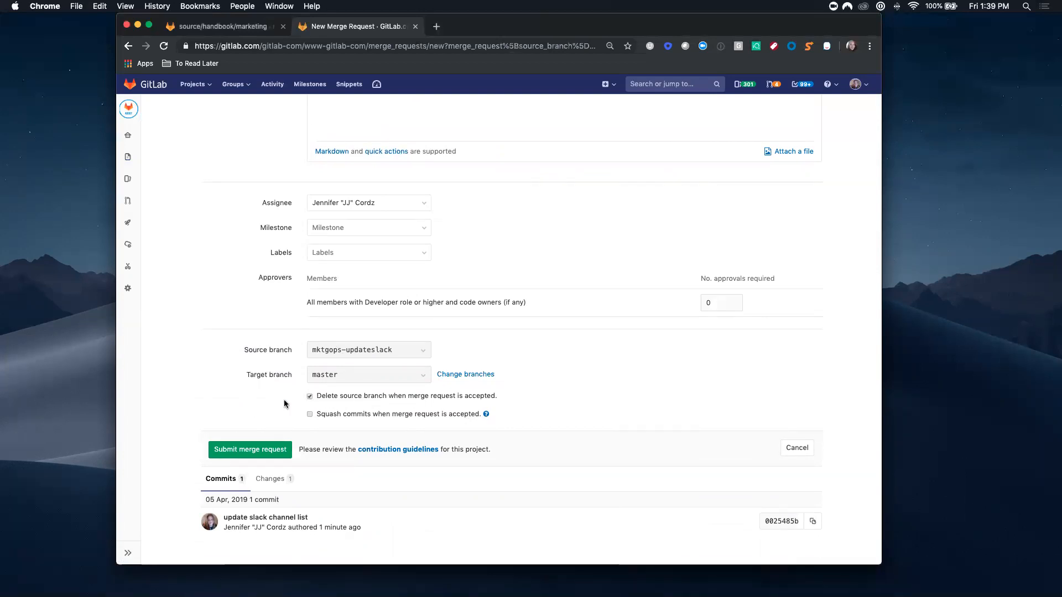
{"action": "left_click", "coordinate": [250, 449]}
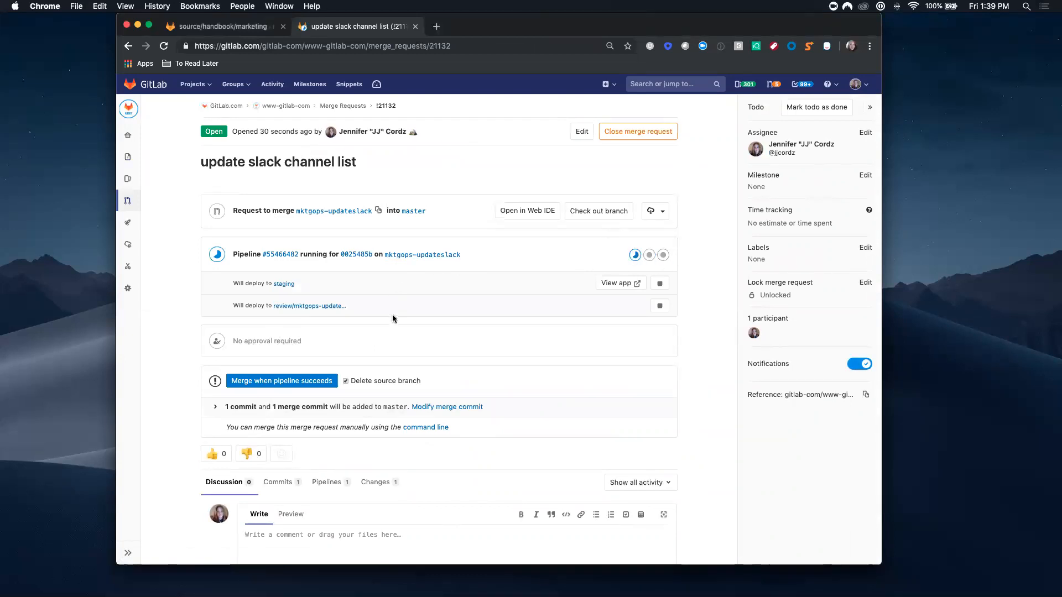
{"action": "left_click", "coordinate": [281, 383]}
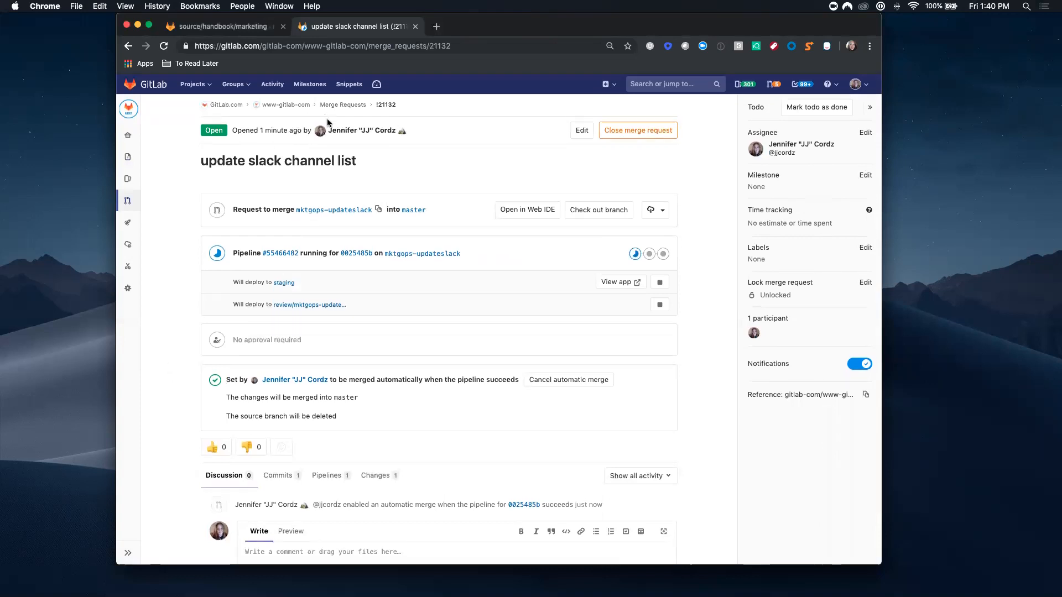
- Open the Business Operations handbook page at about.gitlab.com/handbook/business-ops/ in a new browser tab
{"action": "left_click", "coordinate": [434, 27]}
{"action": "type", "text": "ha"}
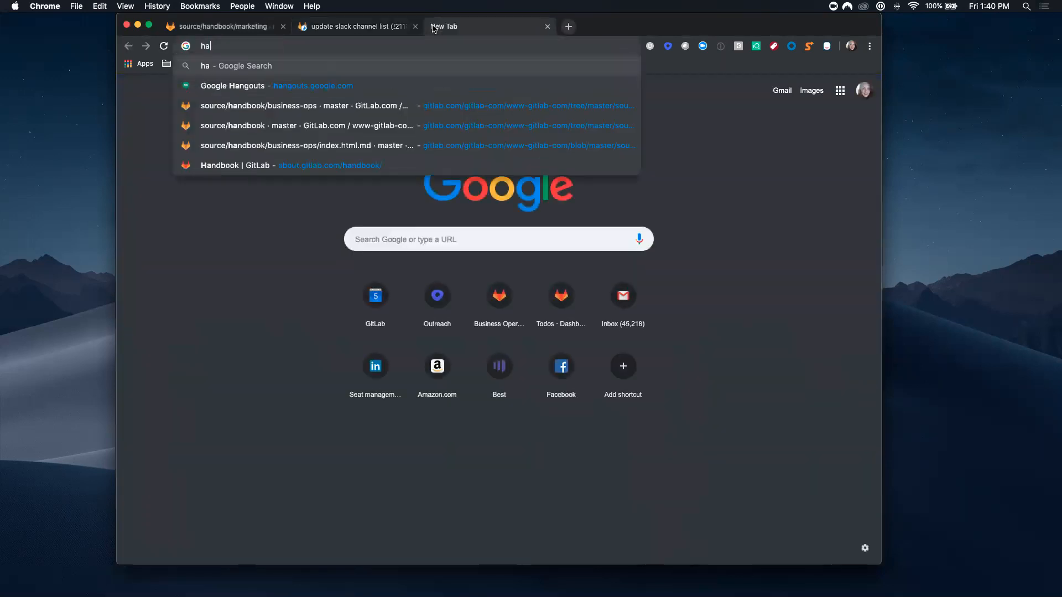
{"action": "type", "text": "dn"}
{"action": "key", "text": "BackSpace"}
{"action": "key", "text": "BackSpace"}
{"action": "key", "text": "BackSpace"}
{"action": "key", "text": "BackSpace"}
{"action": "type", "text": "about.gitlab.com/handbook/business-ops/"}
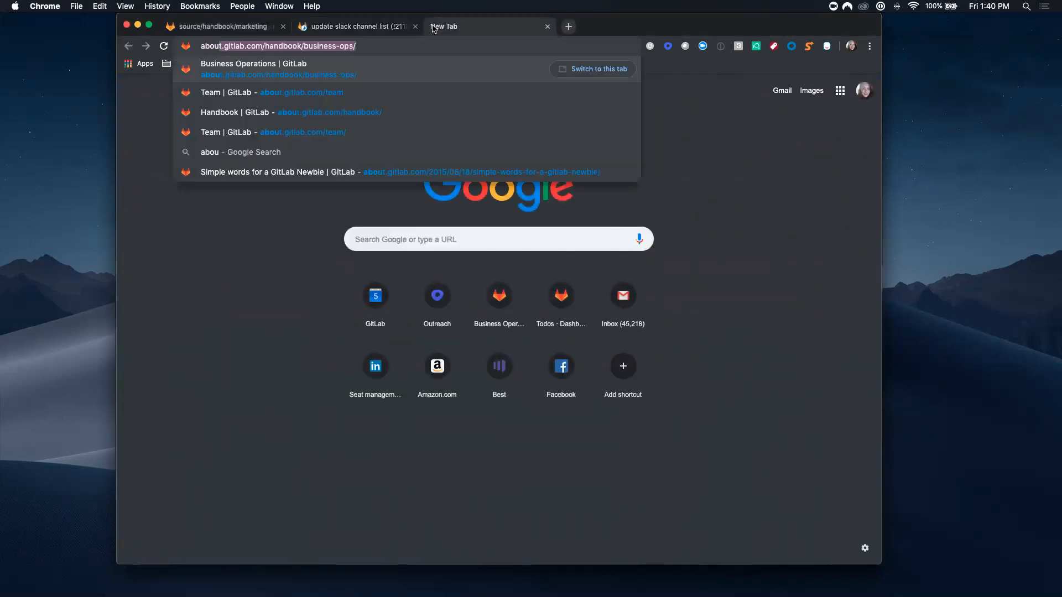
{"action": "key", "text": "Return"}
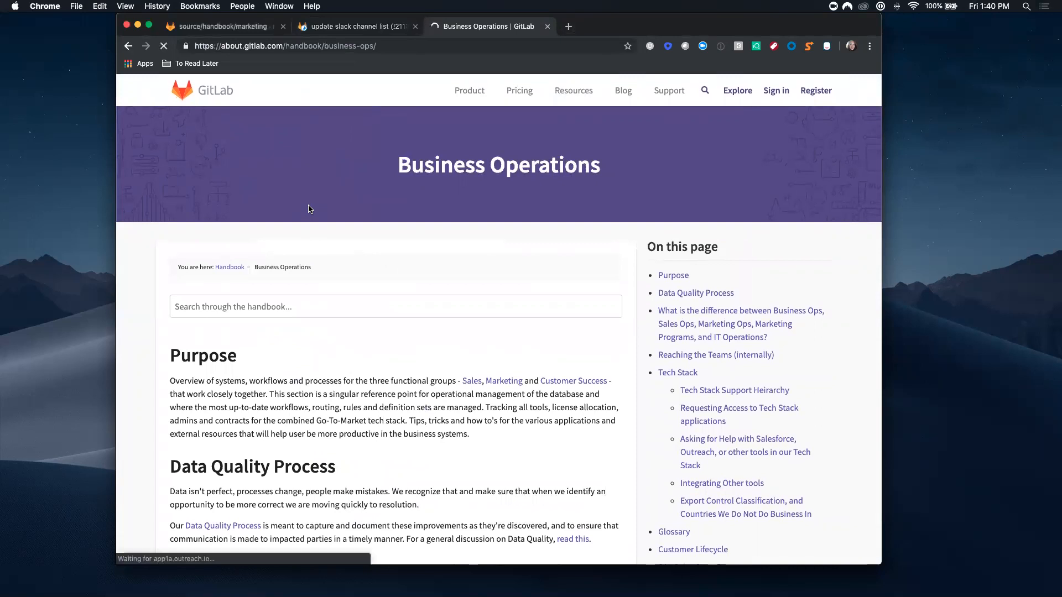
- Open the source folder from the root of the www-gitlab-com repository
{"action": "left_click", "coordinate": [209, 27]}
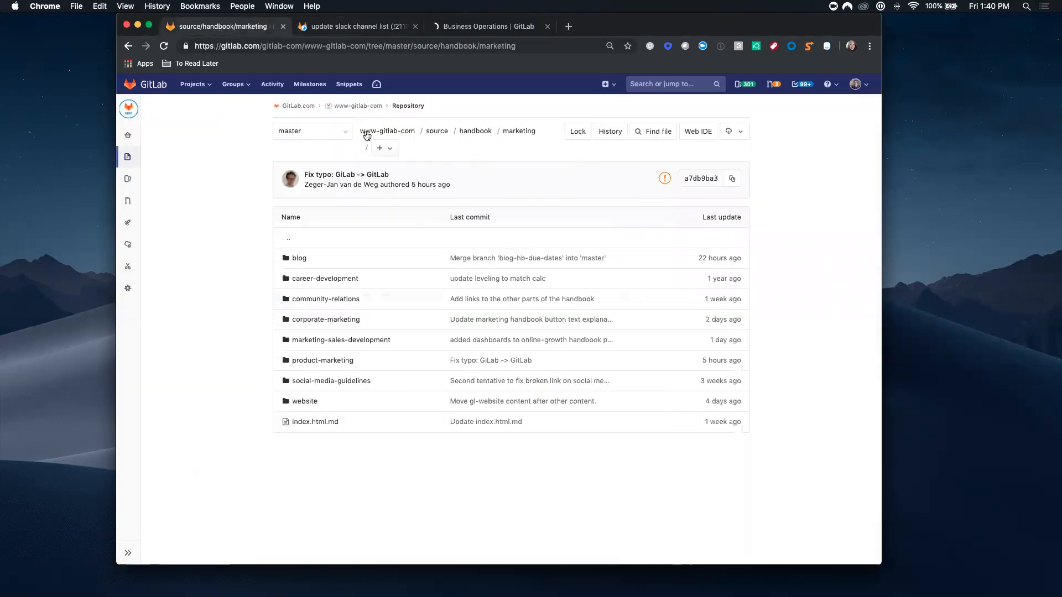
{"action": "left_click", "coordinate": [350, 109]}
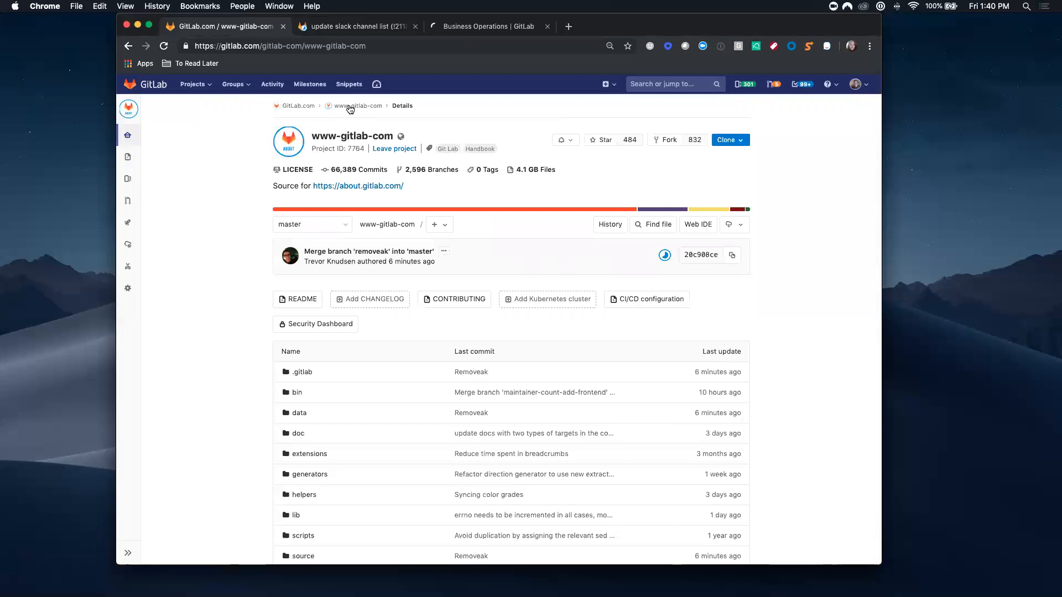
{"action": "scroll", "coordinate": [350, 109], "scroll_direction": "down", "scroll_amount": 5}
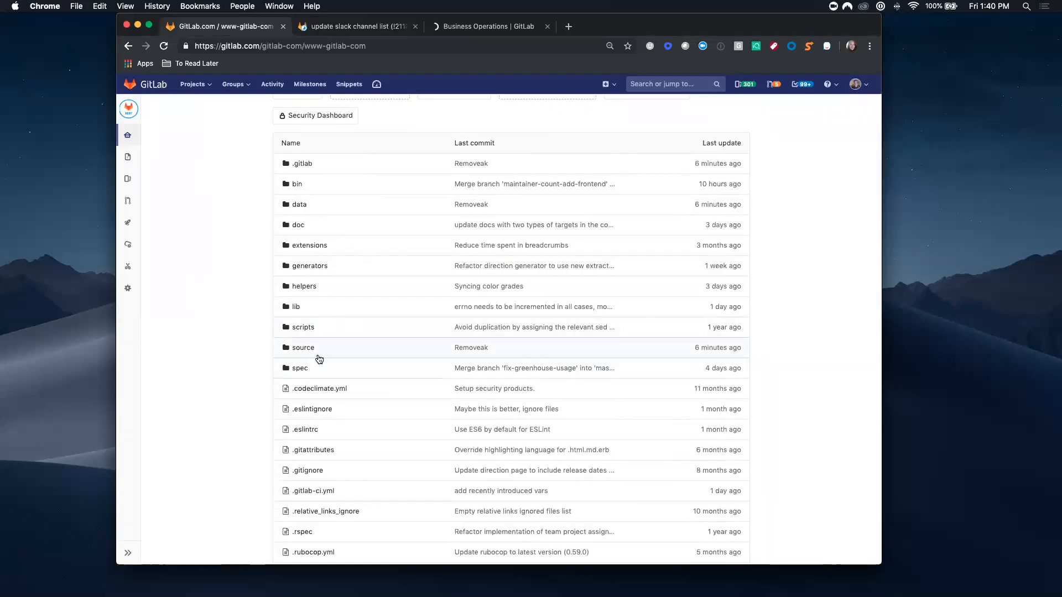
{"action": "left_click", "coordinate": [303, 349]}
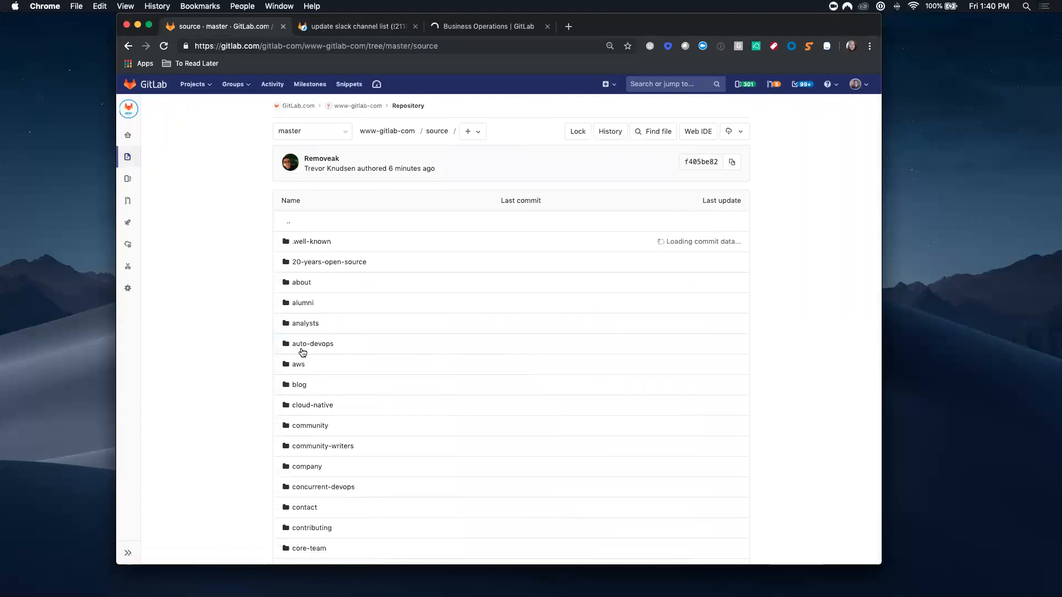
- Compare the /handbook/business-ops/ path in the live page's address with the repository's source folder
{"action": "left_click", "coordinate": [483, 31]}
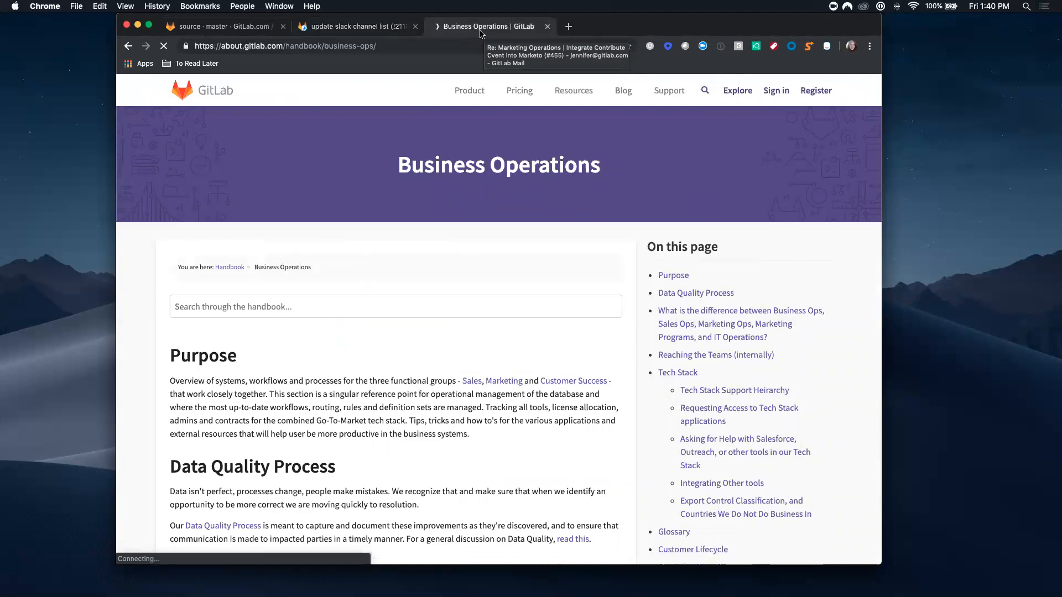
{"action": "left_click", "coordinate": [210, 29]}
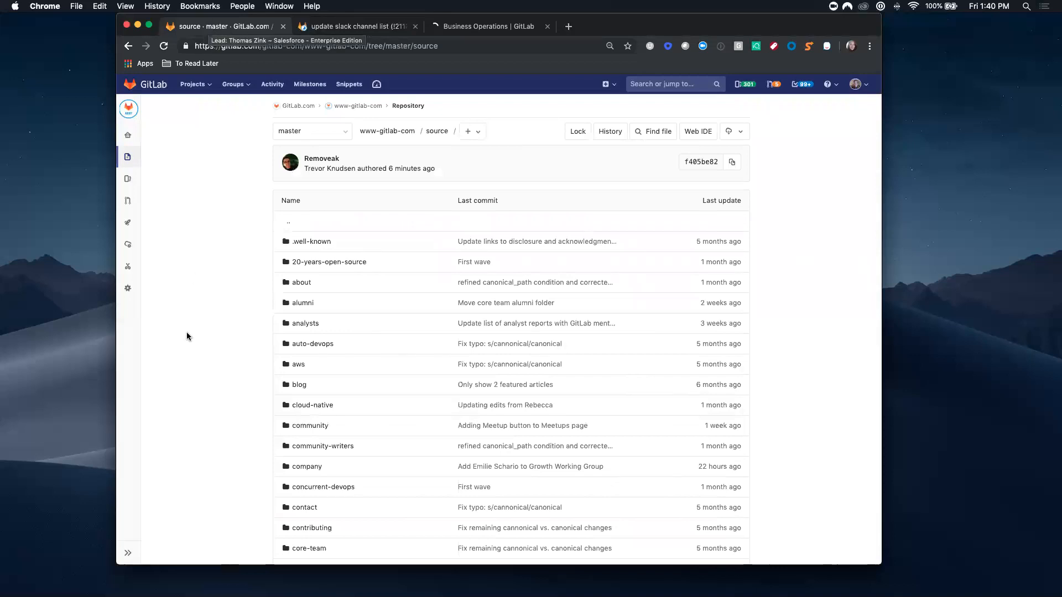
{"action": "scroll", "coordinate": [187, 332], "scroll_direction": "down", "scroll_amount": 15}
{"action": "left_click", "coordinate": [503, 26]}
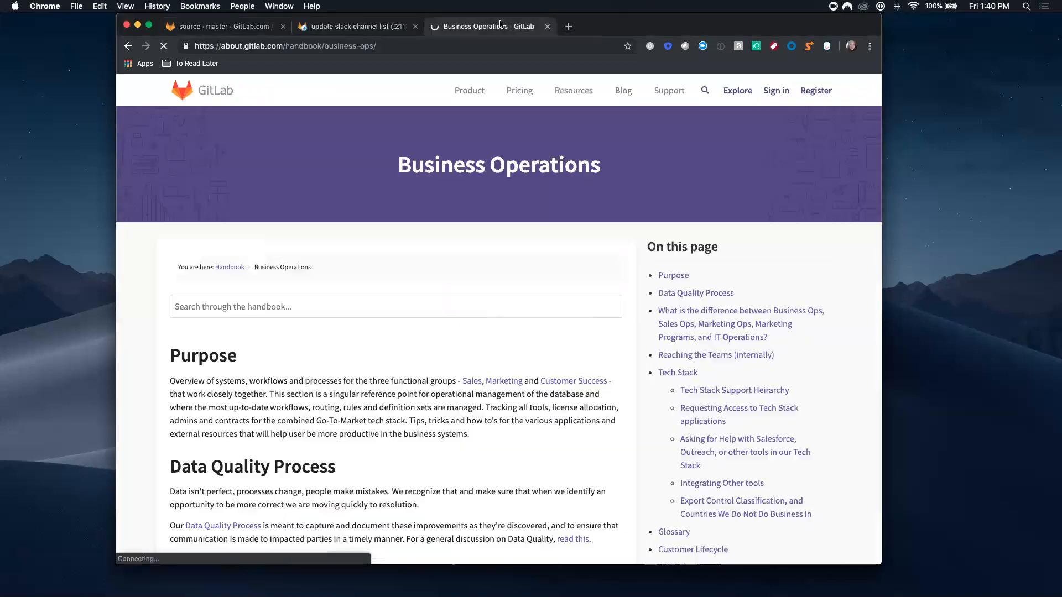
{"action": "left_click_drag", "start_coordinate": [283, 45], "coordinate": [377, 46]}
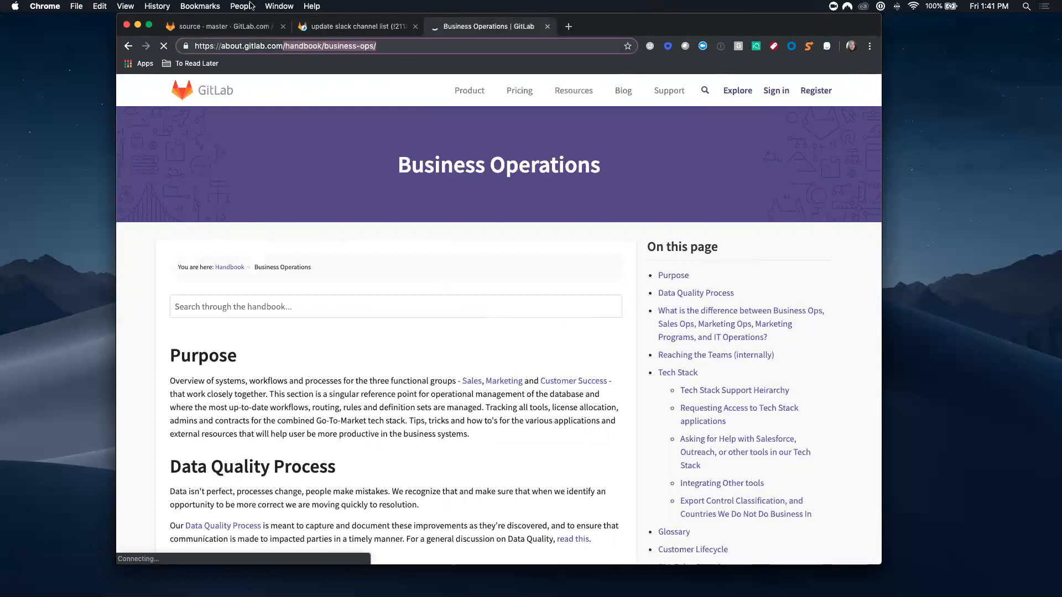
{"action": "left_click", "coordinate": [219, 26]}
- Open the business-ops folder inside the handbook folder of the repository's source directory
{"action": "scroll", "coordinate": [197, 158], "scroll_direction": "up", "scroll_amount": 3}
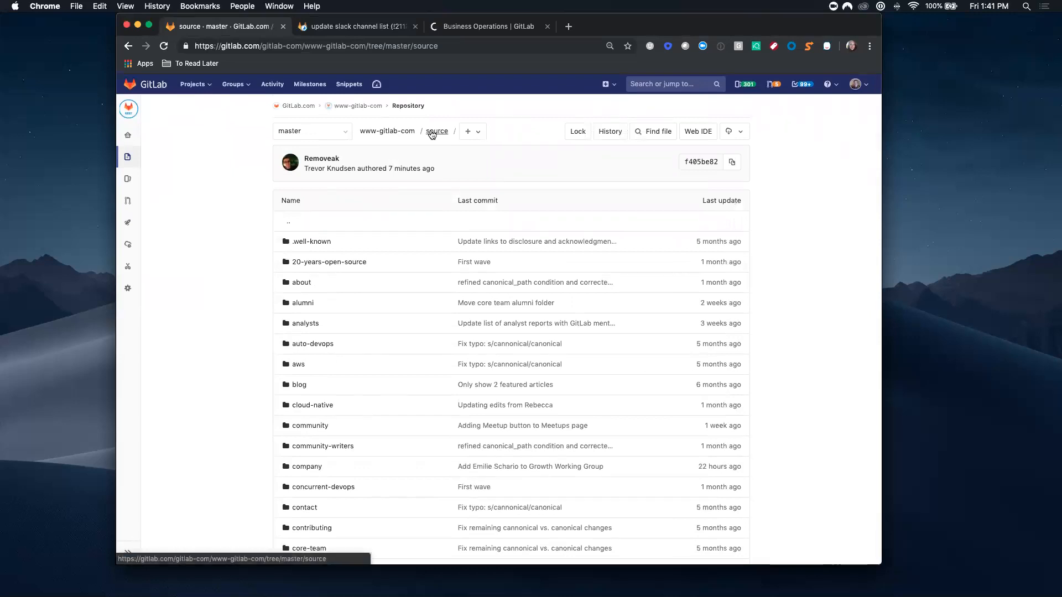
{"action": "scroll", "coordinate": [243, 265], "scroll_direction": "down", "scroll_amount": 10}
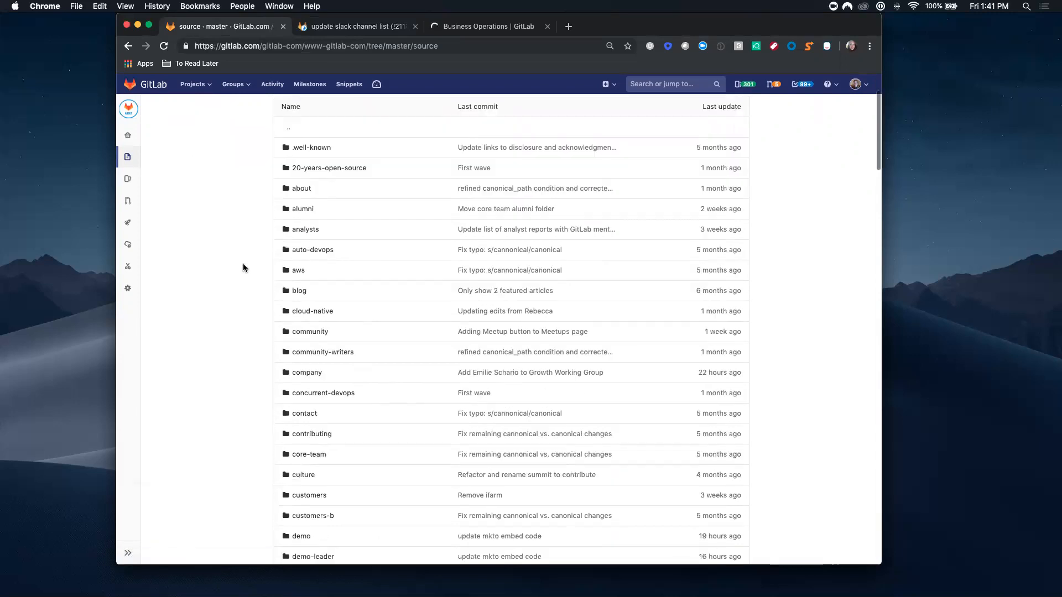
{"action": "scroll", "coordinate": [244, 267], "scroll_direction": "down", "scroll_amount": 5}
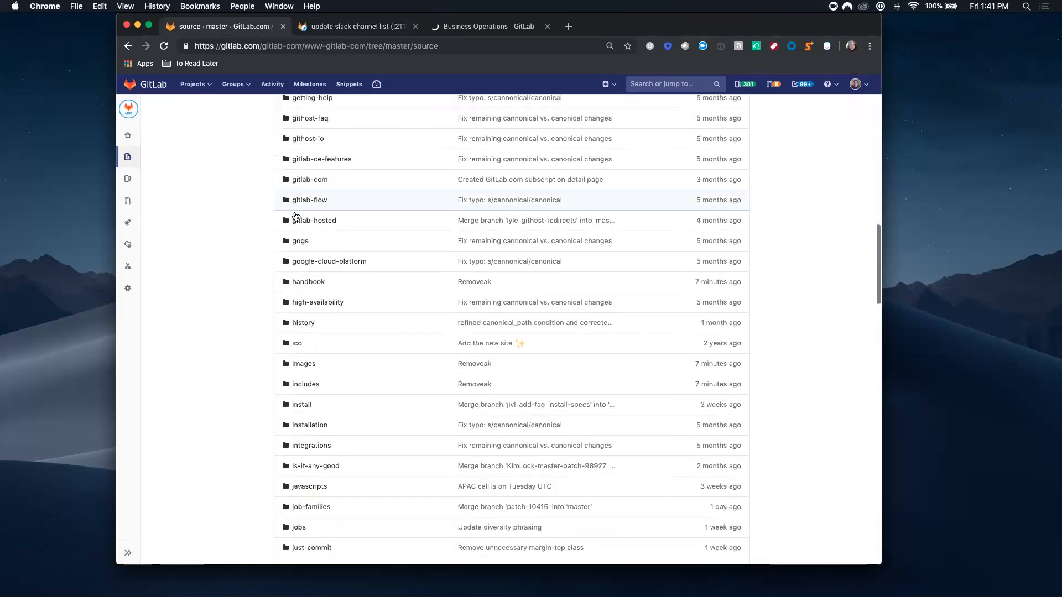
{"action": "left_click", "coordinate": [308, 284]}
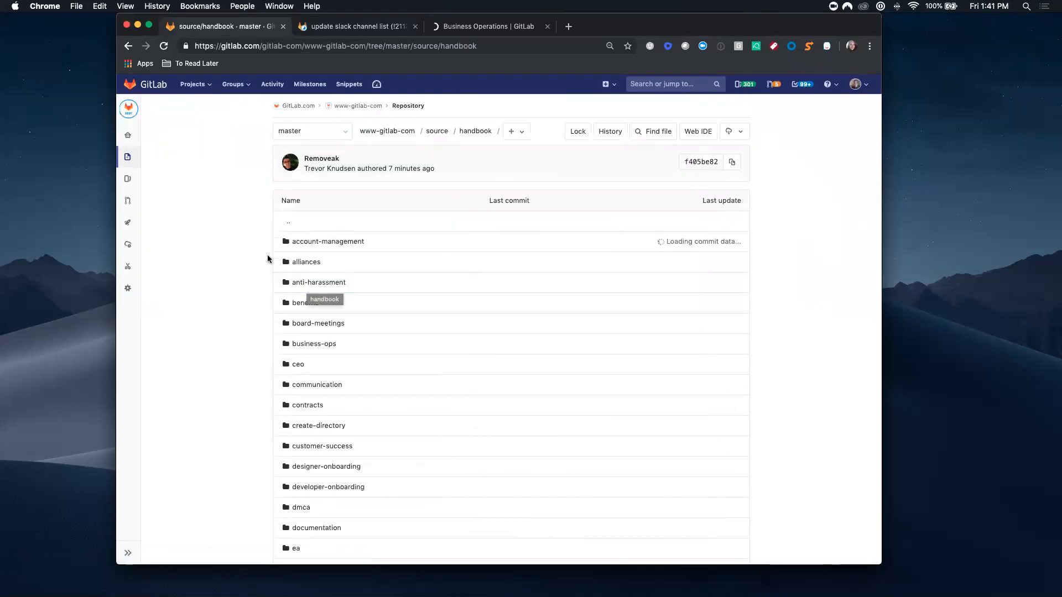
{"action": "left_click", "coordinate": [306, 345]}
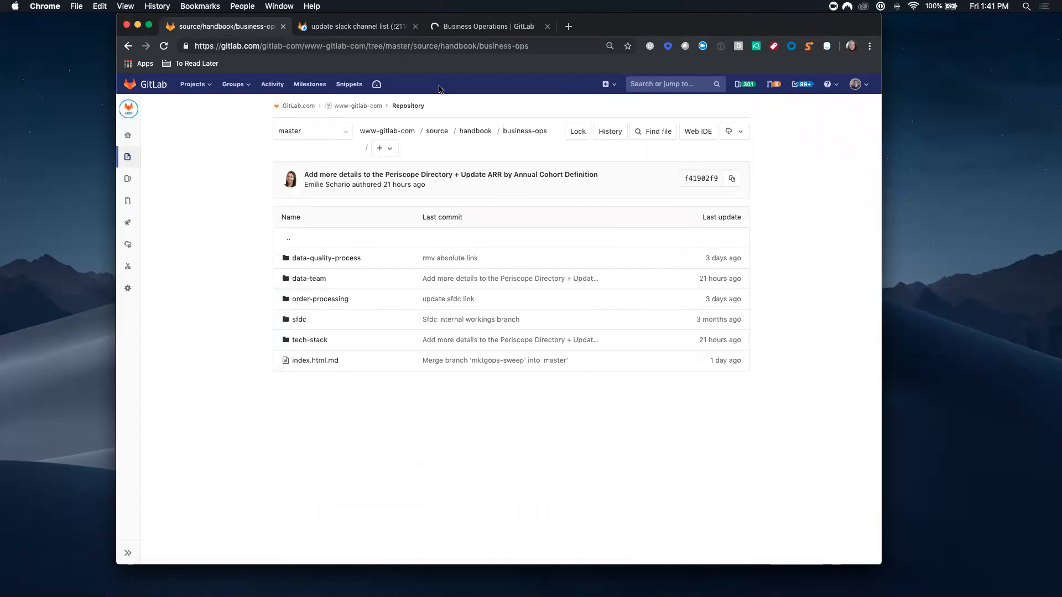
- Check the business-ops part of the live page's address against the opened repository folder
{"action": "left_click", "coordinate": [474, 26]}
{"action": "left_click_drag", "start_coordinate": [324, 46], "coordinate": [394, 50]}
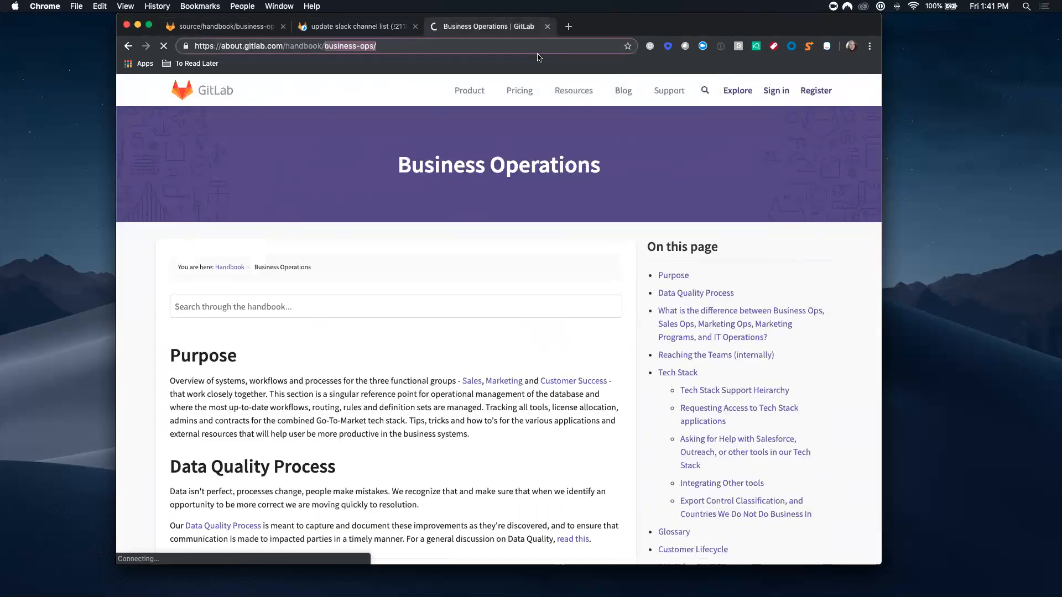
{"action": "left_click", "coordinate": [240, 29]}
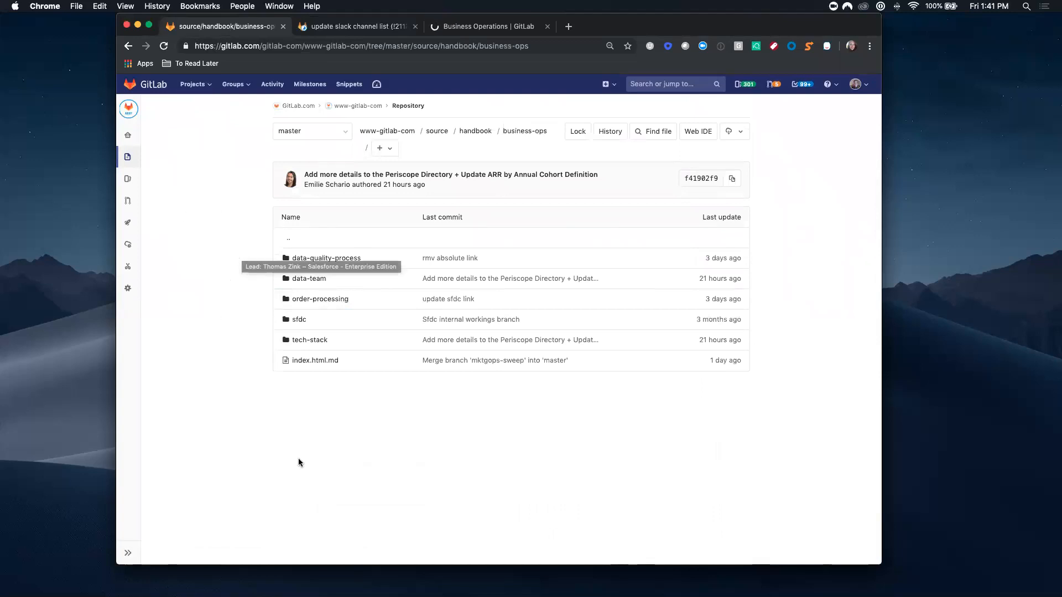
- Open the business-ops index.html.md file for editing and turn on soft wrap
{"action": "left_click", "coordinate": [310, 365]}
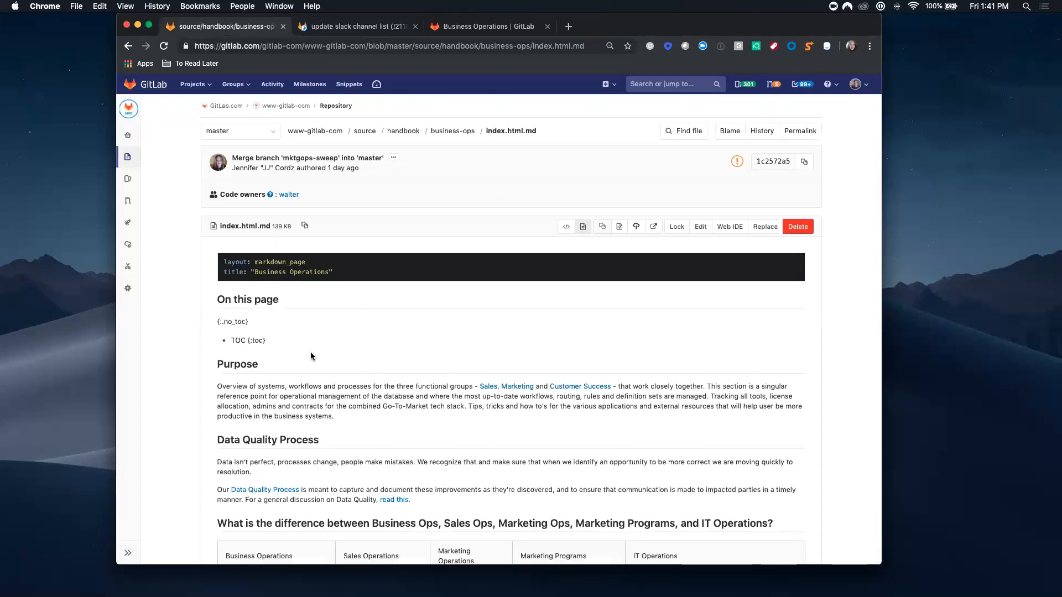
{"action": "scroll", "coordinate": [310, 356], "scroll_direction": "down", "scroll_amount": 10}
{"action": "scroll", "coordinate": [310, 356], "scroll_direction": "up", "scroll_amount": 12}
{"action": "left_click", "coordinate": [701, 228]}
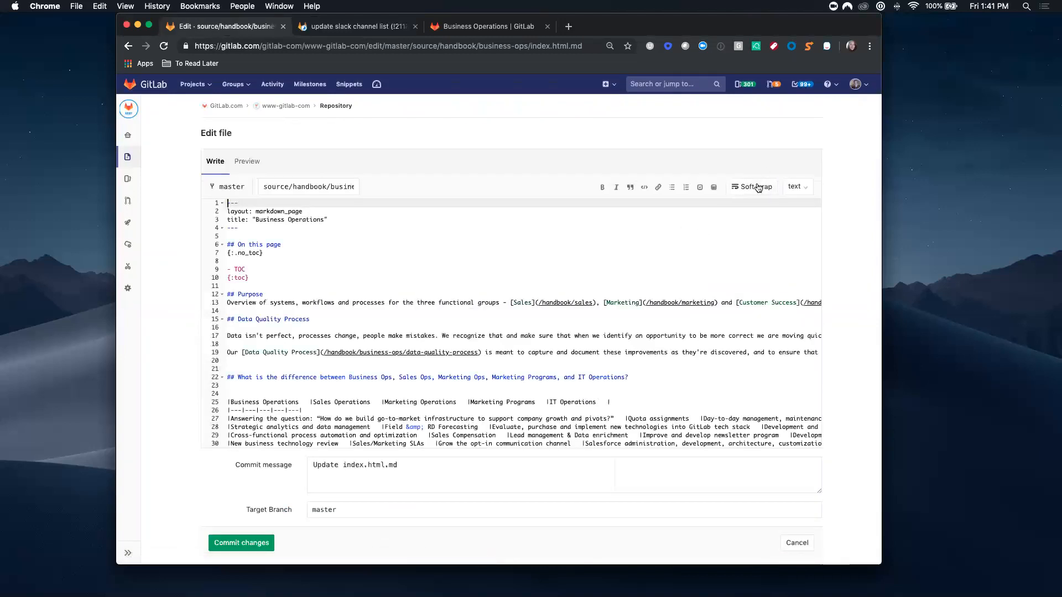
{"action": "left_click", "coordinate": [752, 186]}
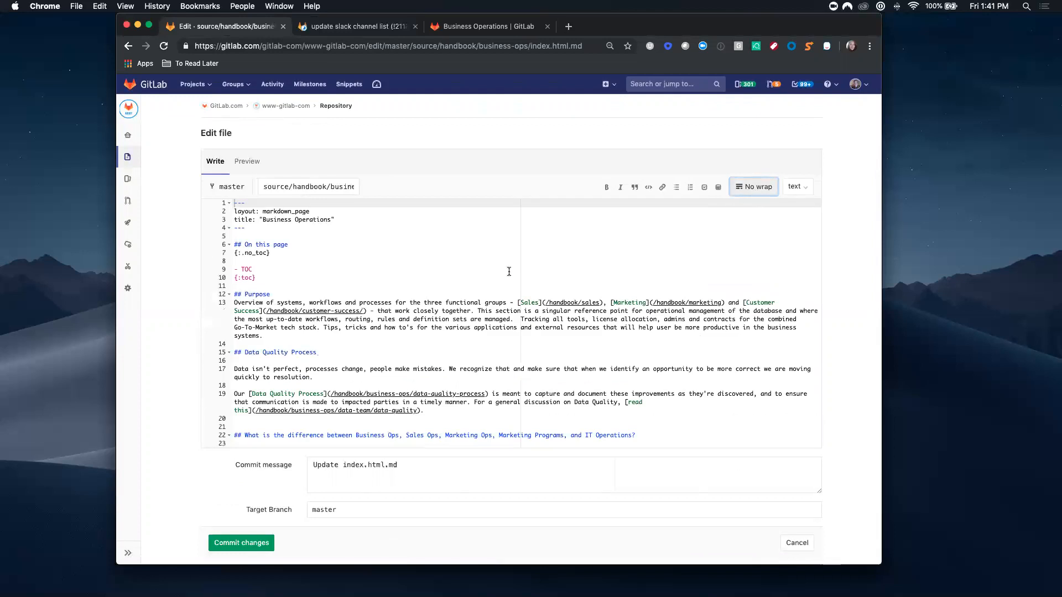
- Search the file for "slack" and locate the Slack channel mention in the Initial Source section
{"action": "scroll", "coordinate": [509, 272], "scroll_direction": "down", "scroll_amount": 15}
{"action": "scroll", "coordinate": [509, 271], "scroll_direction": "down", "scroll_amount": 1}
{"action": "scroll", "coordinate": [509, 272], "scroll_direction": "down", "scroll_amount": 20}
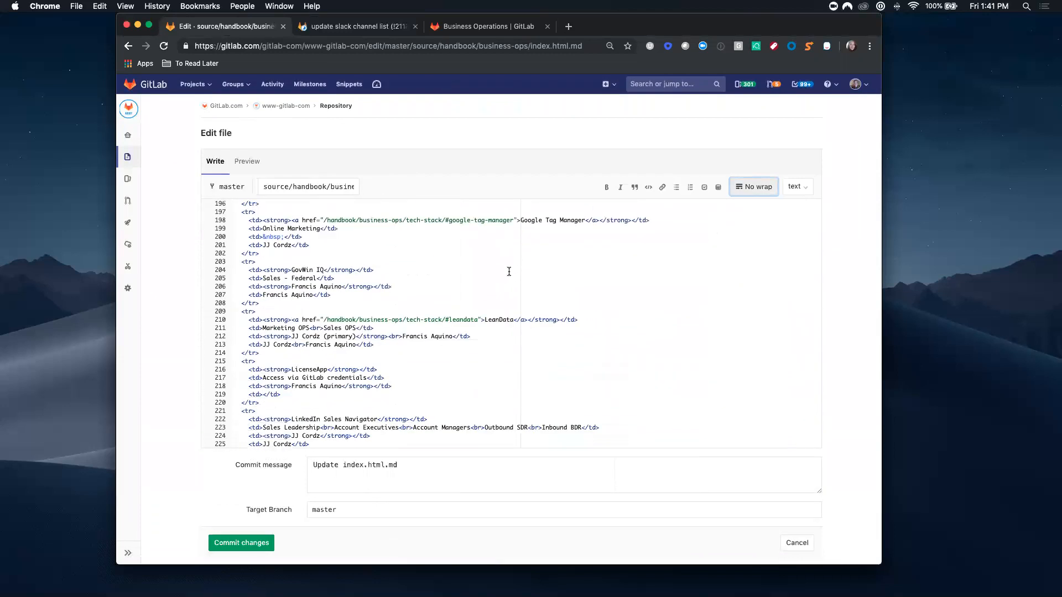
{"action": "scroll", "coordinate": [508, 272], "scroll_direction": "down", "scroll_amount": 10}
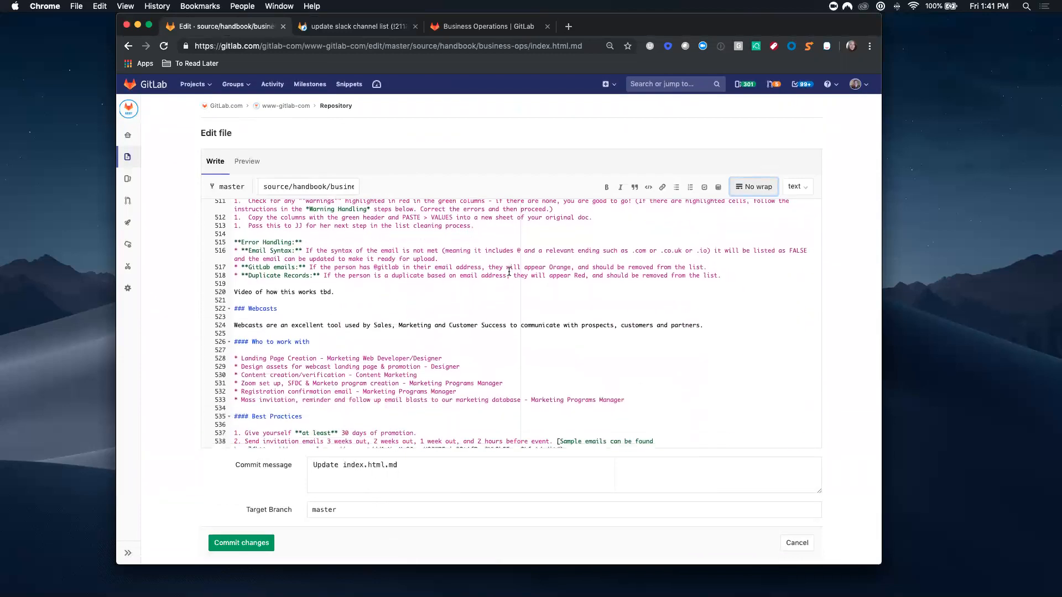
{"action": "left_click", "coordinate": [600, 267]}
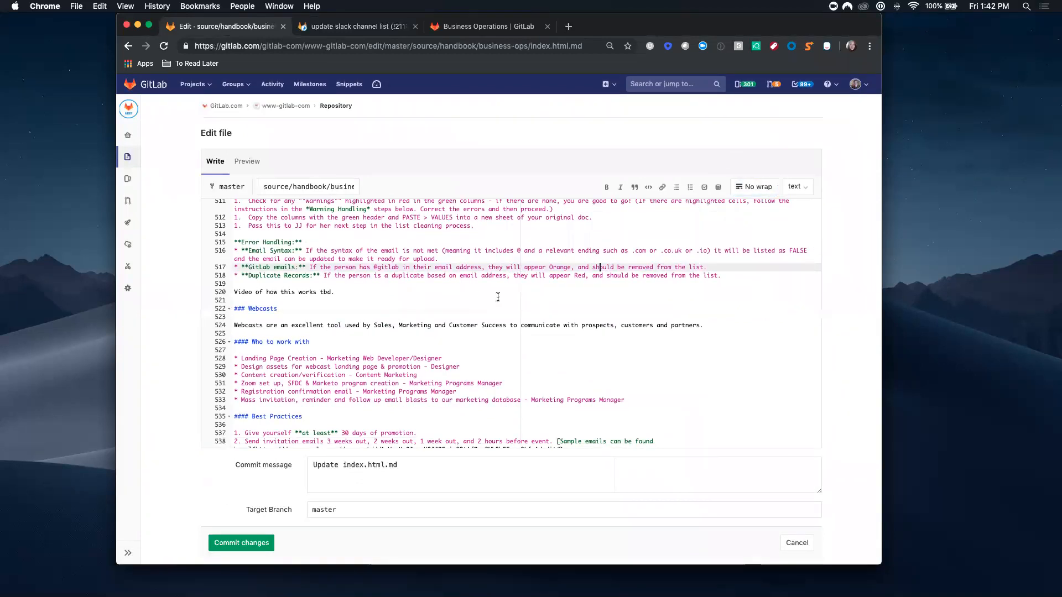
{"action": "key", "text": "super+f"}
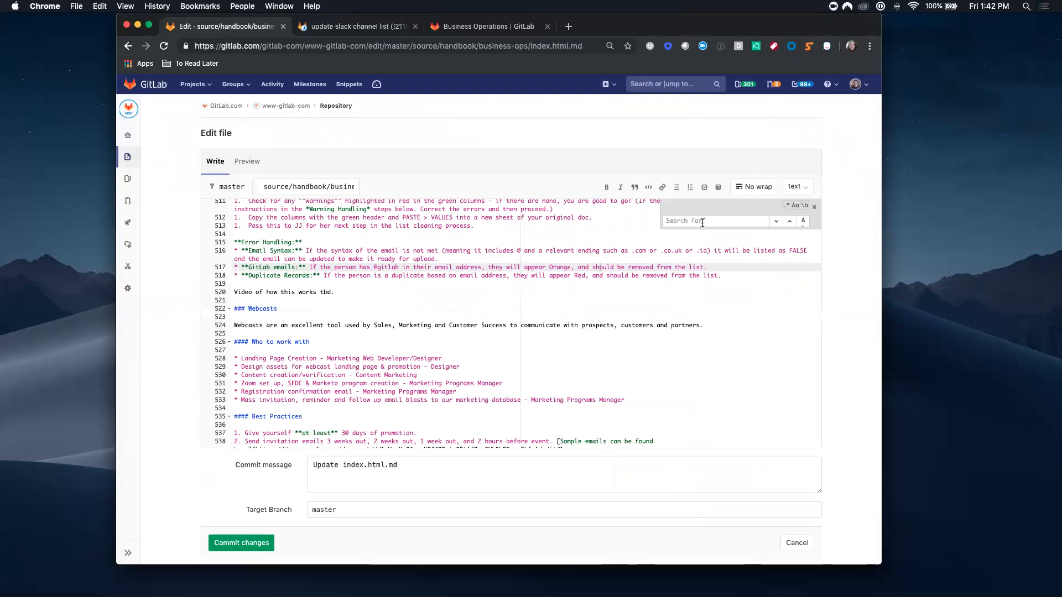
{"action": "type", "text": "slack"}
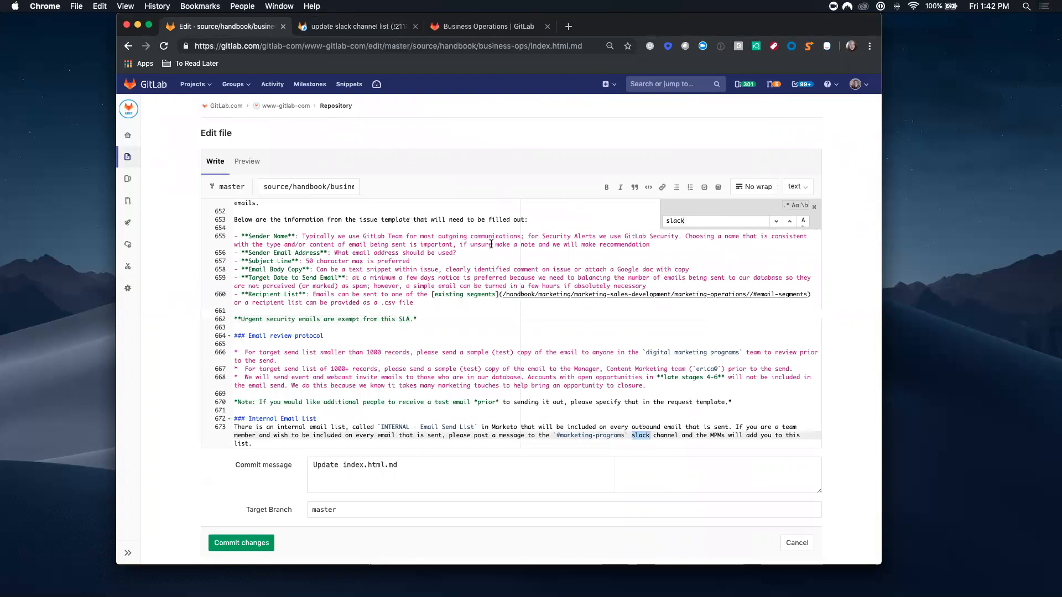
{"action": "left_click", "coordinate": [777, 223]}
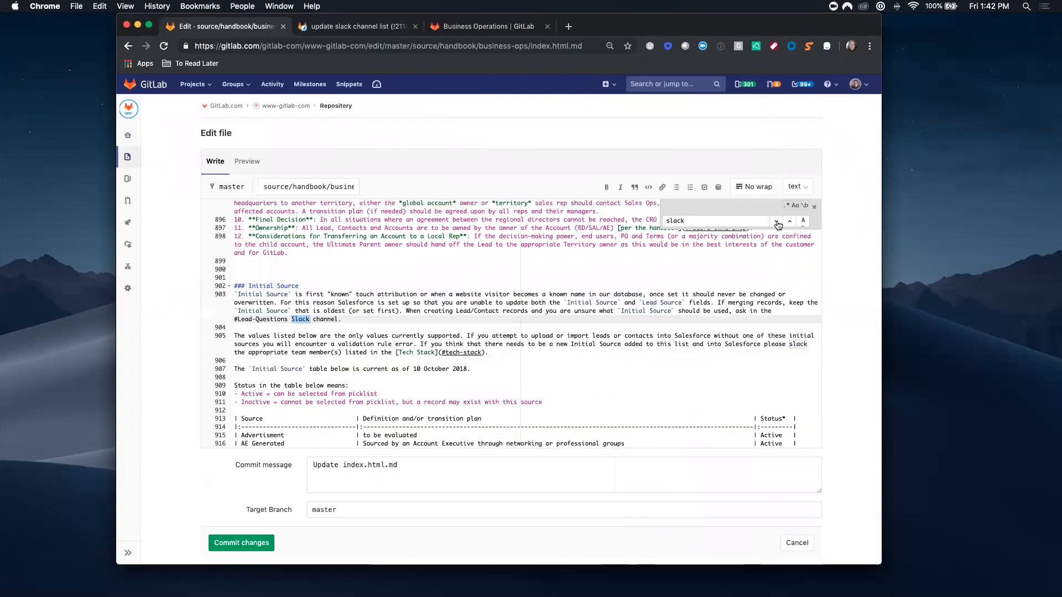
{"action": "left_click", "coordinate": [777, 223]}
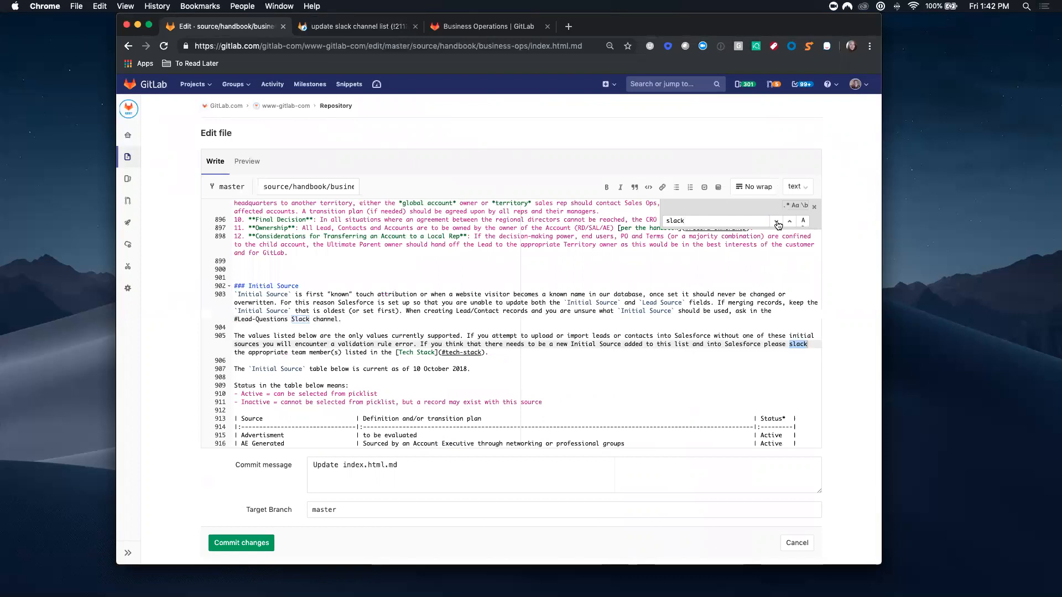
{"action": "left_click", "coordinate": [293, 318]}
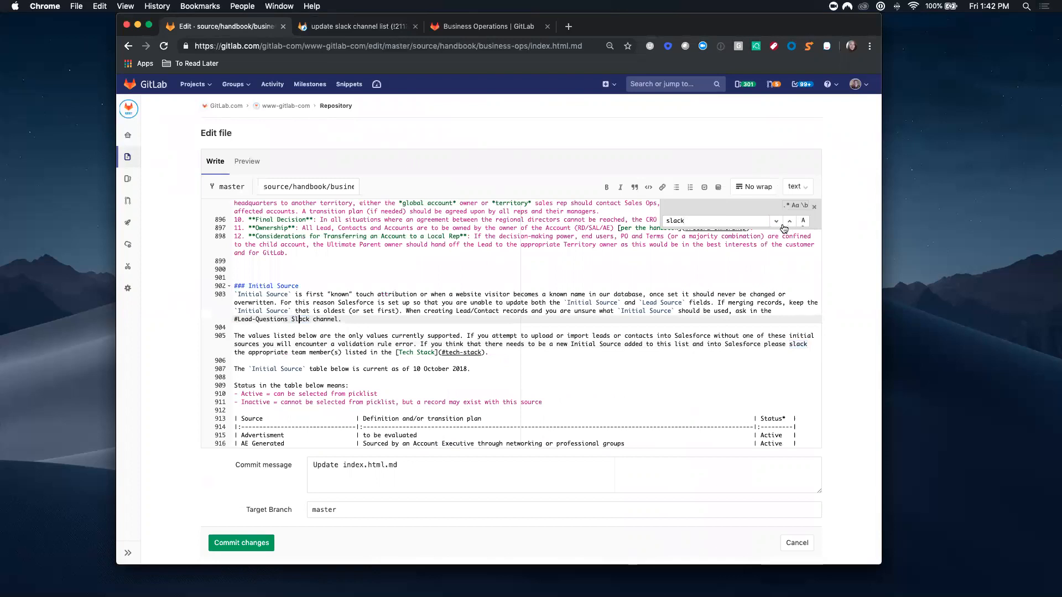
{"action": "left_click", "coordinate": [814, 207]}
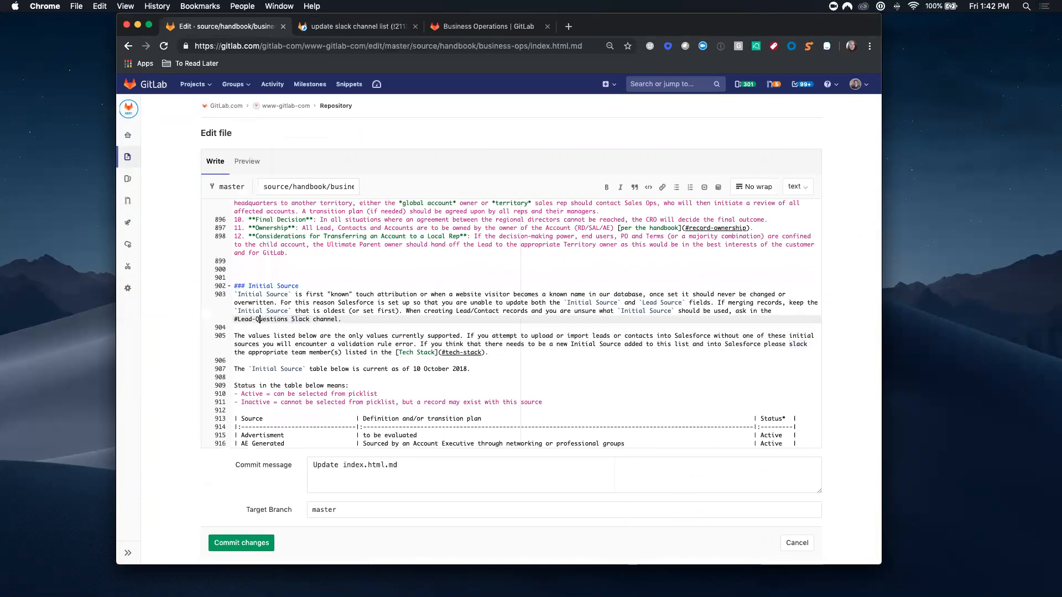
- Change #Lead-Questions in the Initial Source section to lowercase inline code, `#lead-questions`
{"action": "left_click", "coordinate": [255, 319]}
{"action": "left_click", "coordinate": [238, 319]}
{"action": "key", "text": "Delete"}
{"action": "type", "text": "l"}
{"action": "left_click", "coordinate": [234, 320]}
{"action": "type", "text": "`"}
{"action": "left_click", "coordinate": [291, 320]}
{"action": "type", "text": "`"}
- Commit the change with the message "fix punctuation" to the new branch mktgops-punctupdate, starting a new merge request
{"action": "triple_click", "coordinate": [408, 469]}
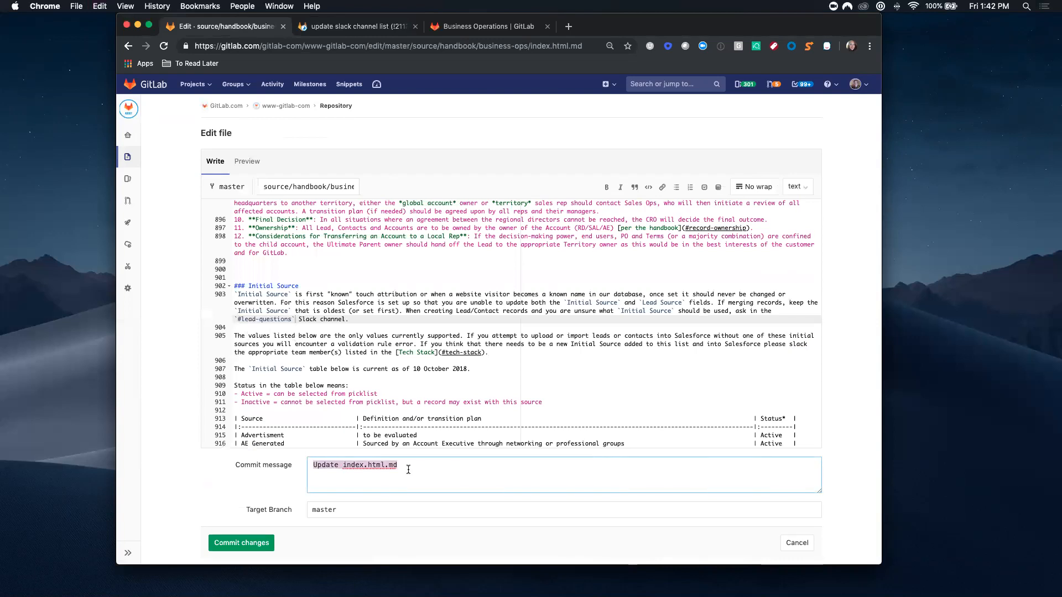
{"action": "type", "text": "fix ca"}
{"action": "type", "text": "punctuation"}
{"action": "key", "text": "Tab"}
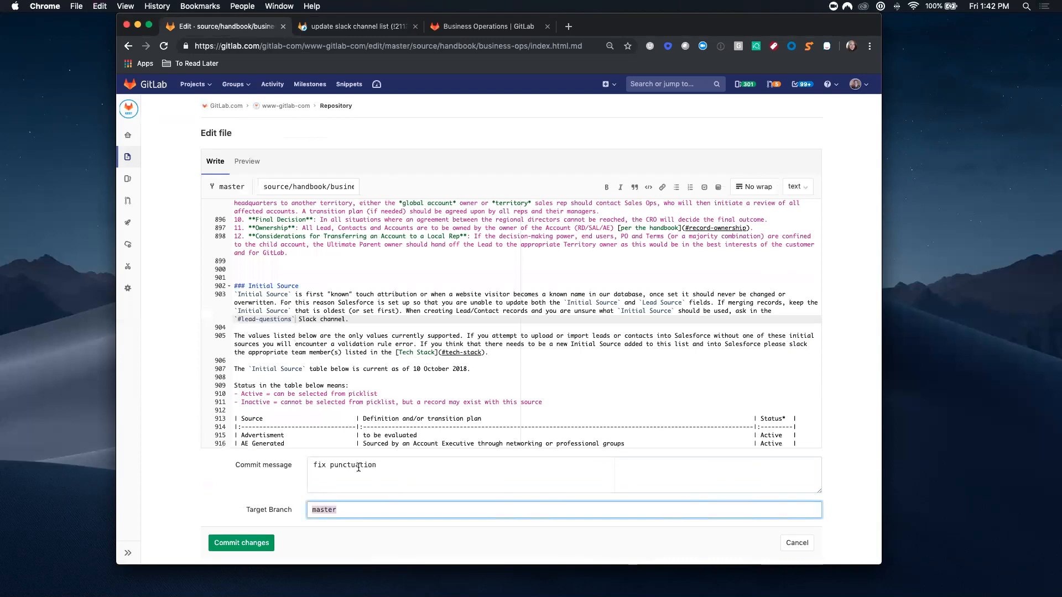
{"action": "type", "text": "mktgiop"}
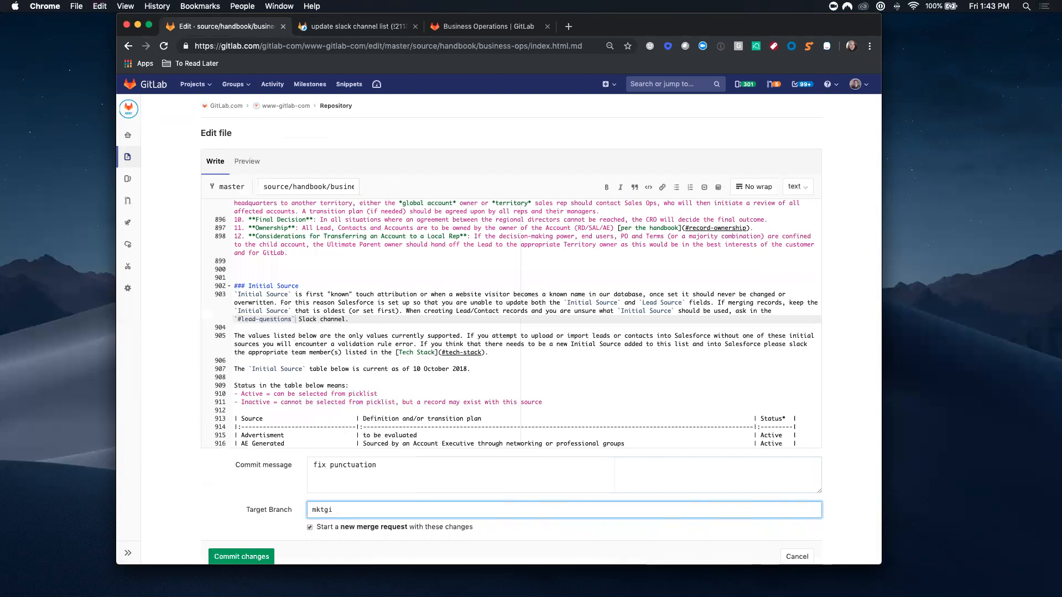
{"action": "key", "text": "BackSpace"}
{"action": "type", "text": "ops-"}
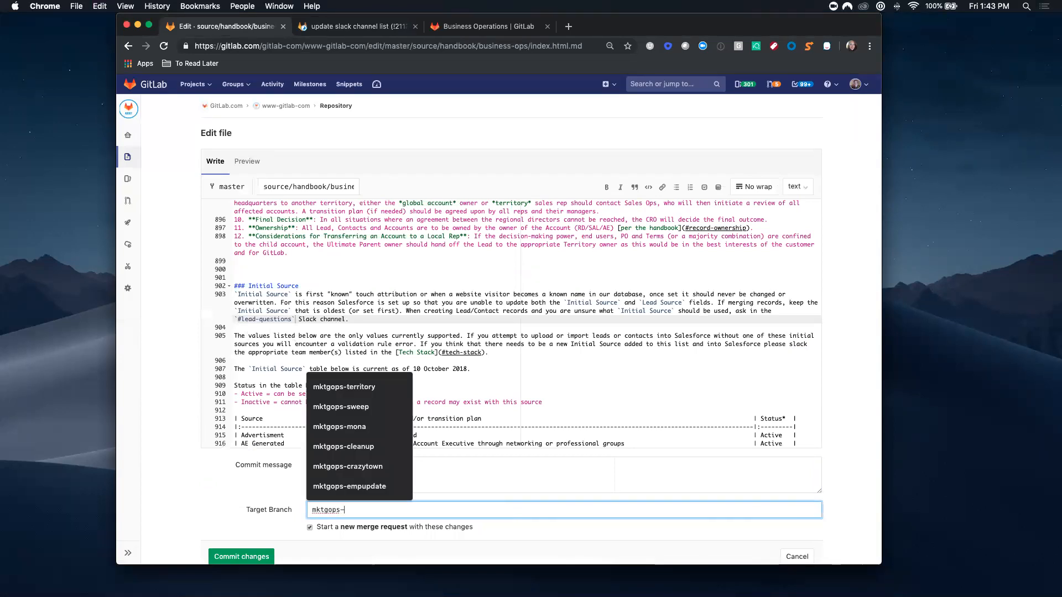
{"action": "type", "text": "s"}
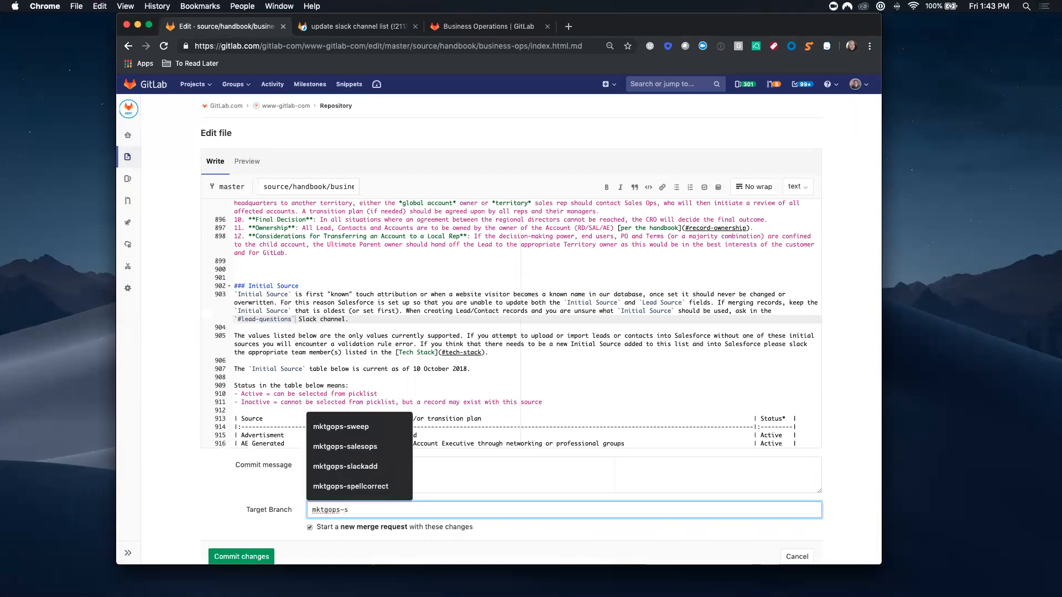
{"action": "type", "text": "p"}
{"action": "key", "text": "BackSpace"}
{"action": "key", "text": "BackSpace"}
{"action": "type", "text": "pun"}
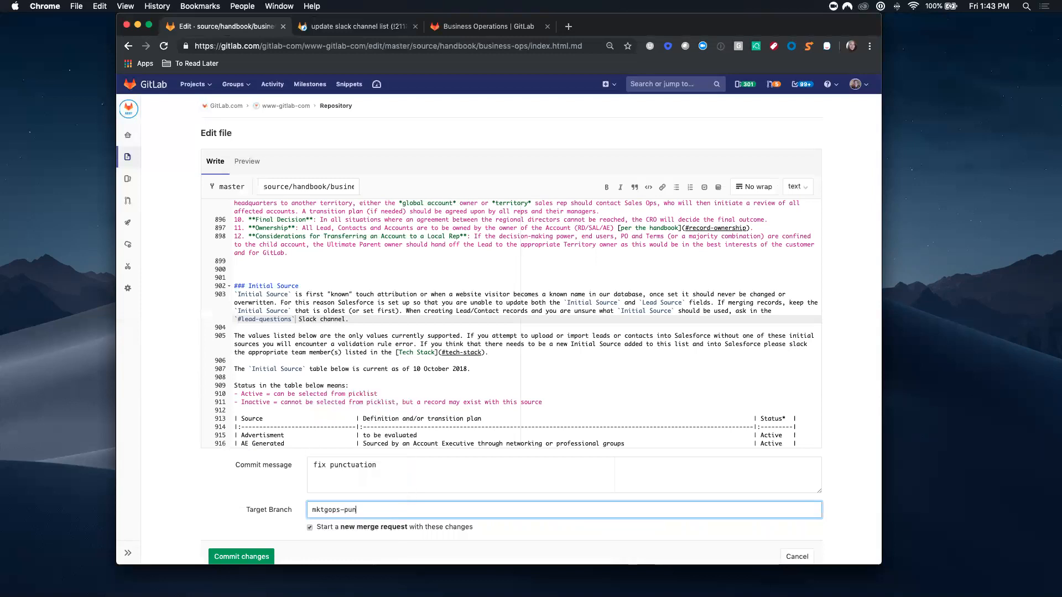
{"action": "type", "text": "ctupdate"}
{"action": "left_click", "coordinate": [237, 555]}
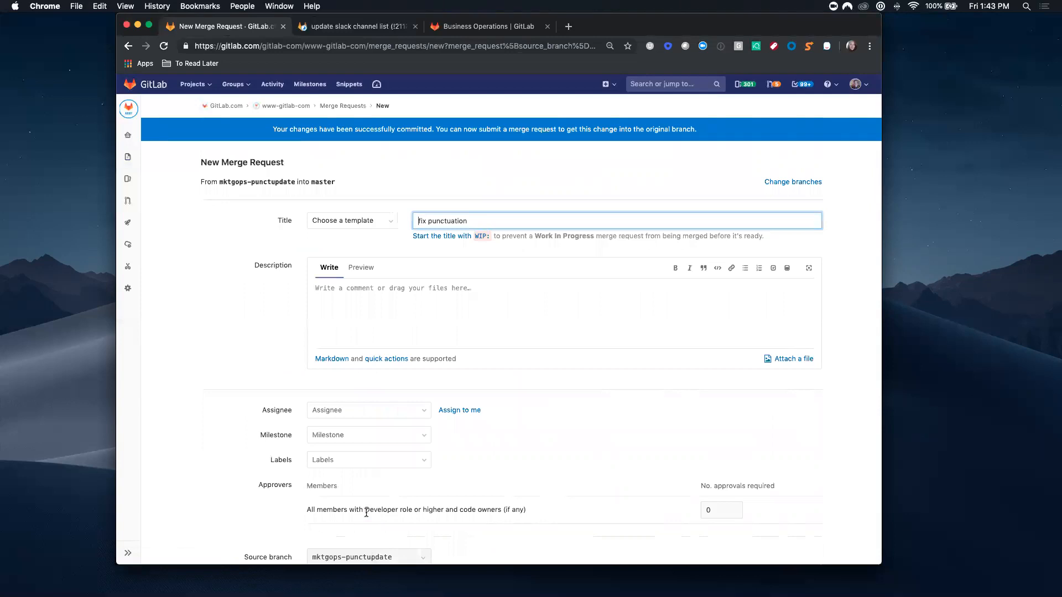
- Assign the "fix punctuation" merge request to yourself and submit it from mktgops-punctupdate into master
{"action": "left_click", "coordinate": [448, 416]}
{"action": "scroll", "coordinate": [276, 437], "scroll_direction": "down", "scroll_amount": 5}
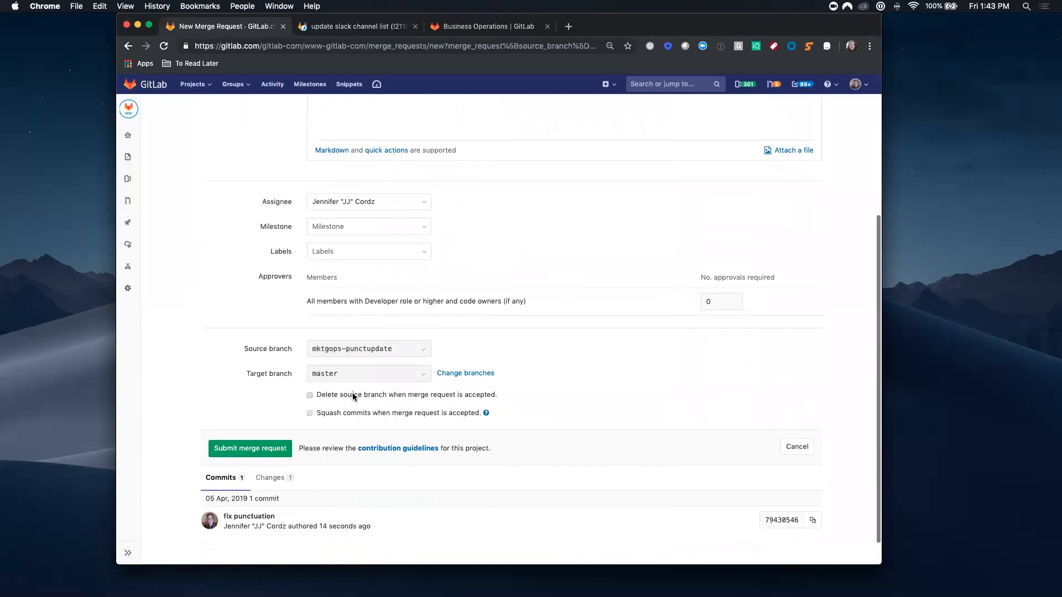
{"action": "left_click", "coordinate": [242, 451]}
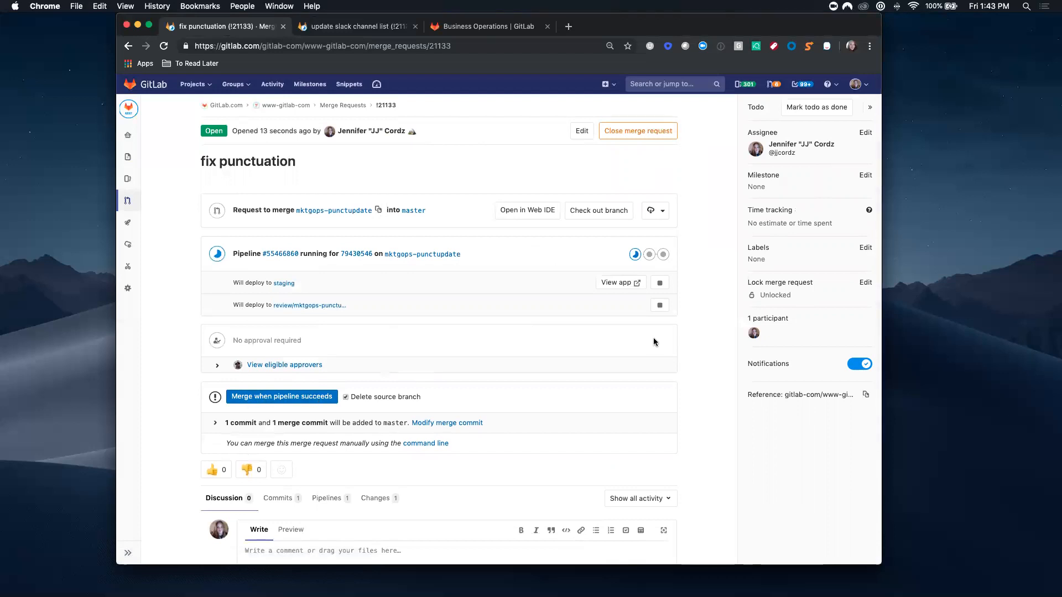
- Set the "fix punctuation" merge request to merge when its pipeline succeeds, keeping source branch deletion selected
{"action": "scroll", "coordinate": [420, 393], "scroll_direction": "down", "scroll_amount": 1}
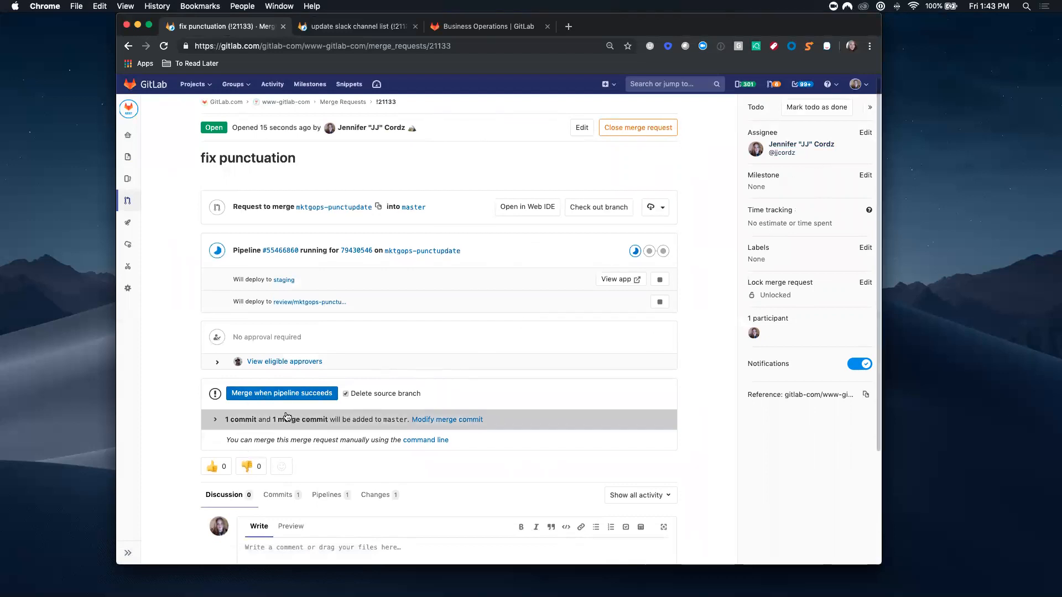
{"action": "scroll", "coordinate": [278, 396], "scroll_direction": "down", "scroll_amount": 1}
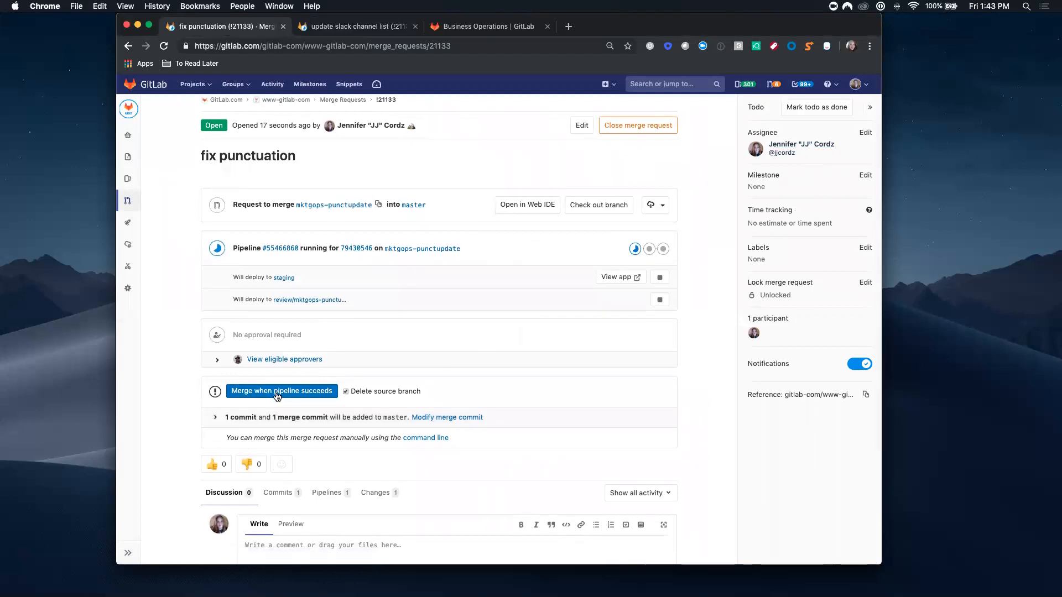
{"action": "scroll", "coordinate": [289, 396], "scroll_direction": "down", "scroll_amount": 1}
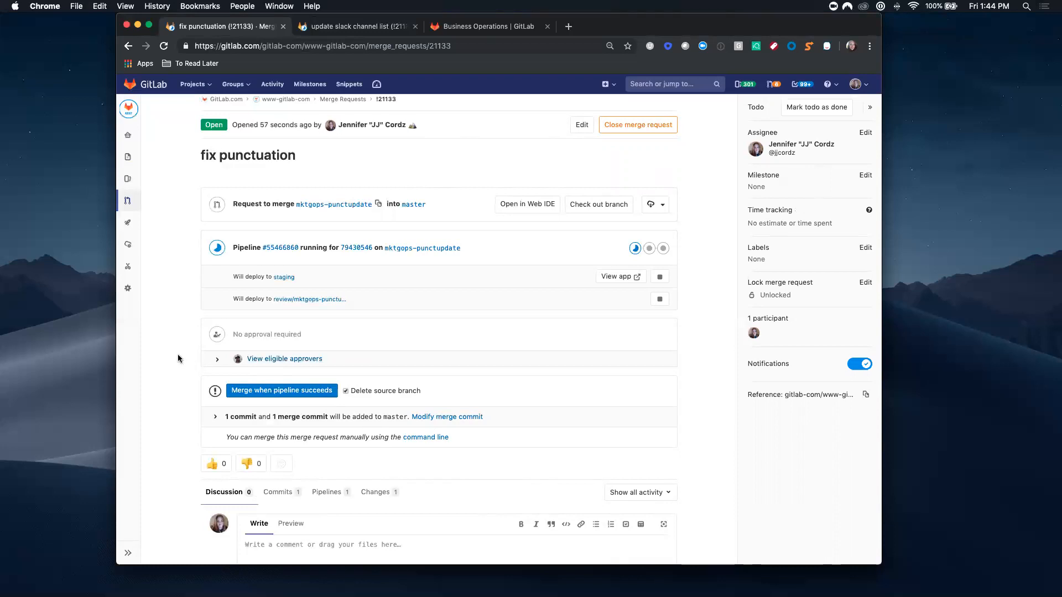
{"action": "scroll", "coordinate": [176, 357], "scroll_direction": "down", "scroll_amount": 1}
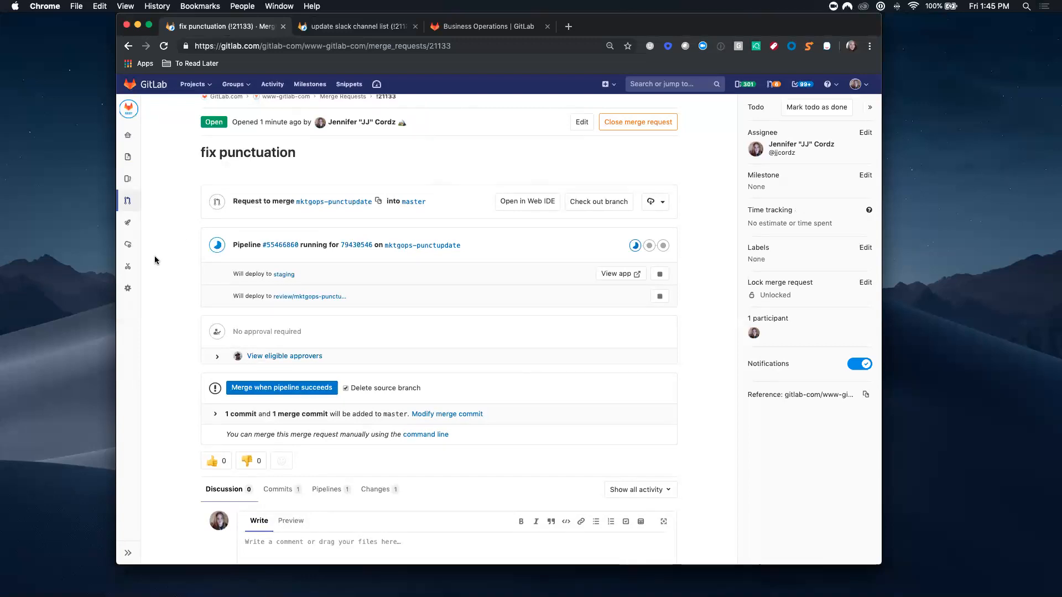
{"action": "left_click", "coordinate": [260, 389]}
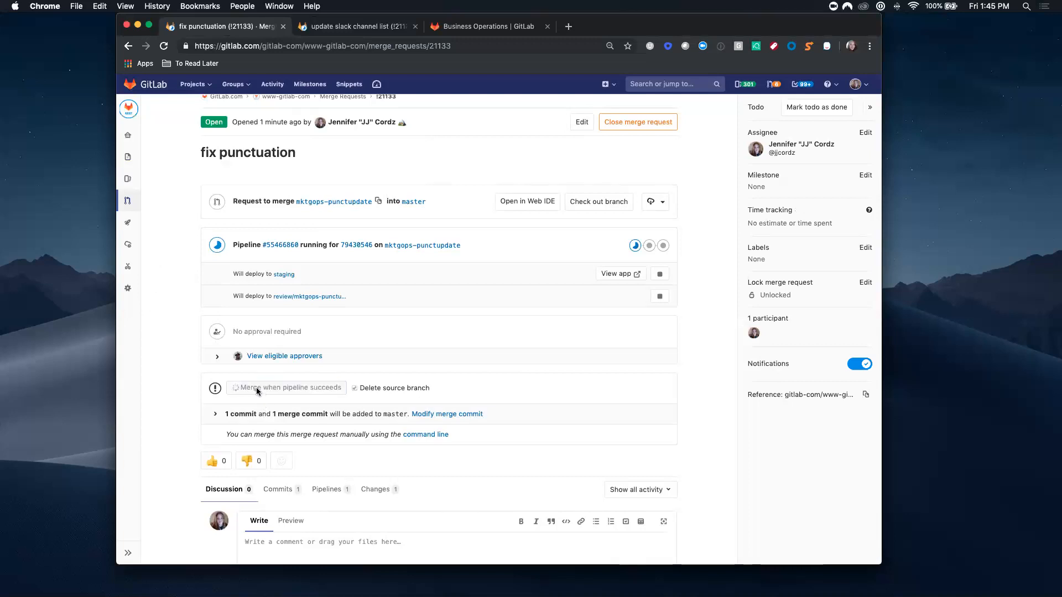